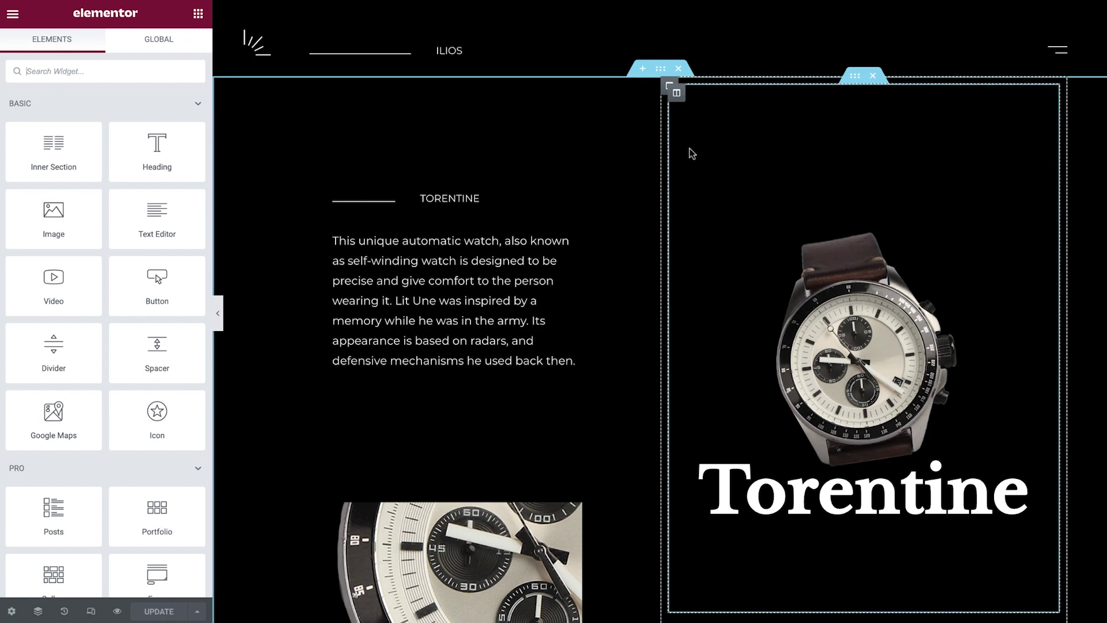
- Add a single-column section above the Torentine section with an 80 VH minimum height
{"action": "left_click", "coordinate": [644, 73]}
{"action": "left_click", "coordinate": [643, 142]}
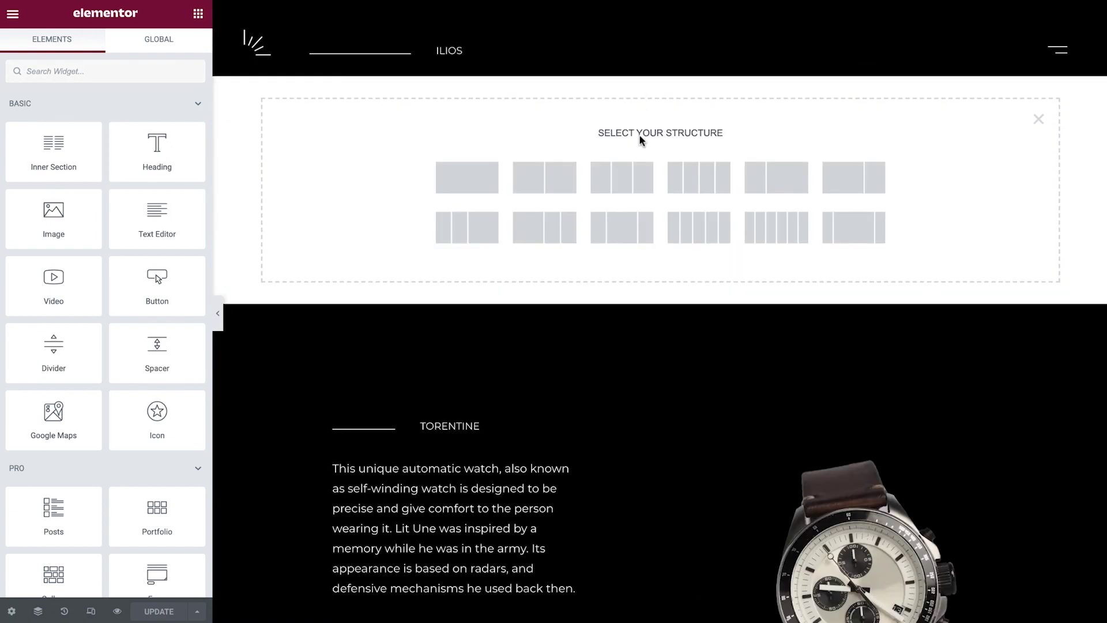
{"action": "left_click", "coordinate": [487, 180]}
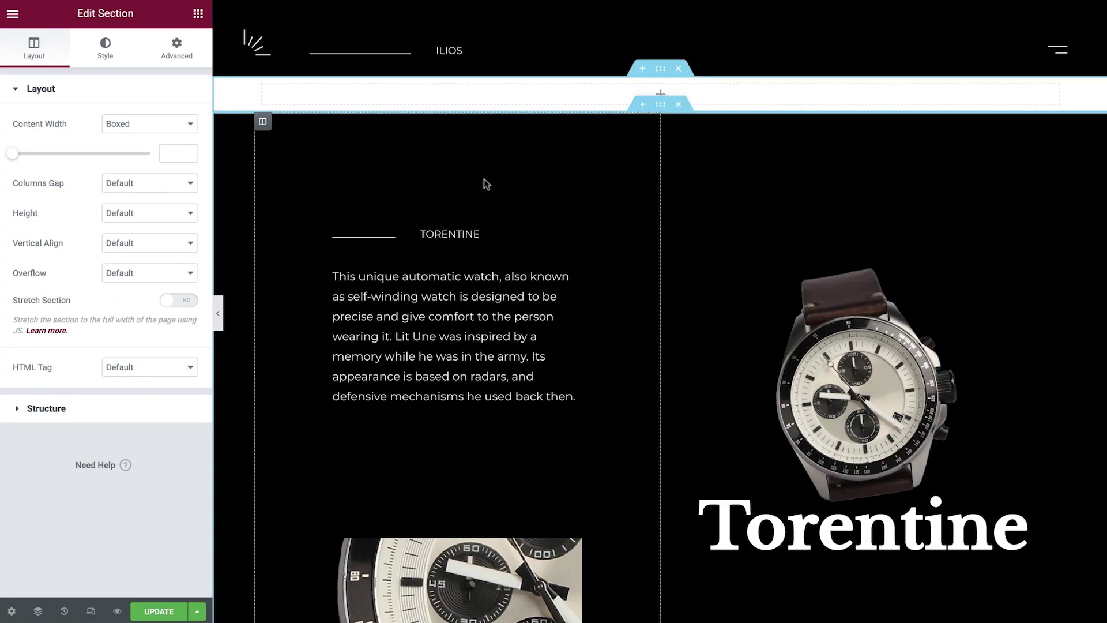
{"action": "left_click", "coordinate": [179, 219]}
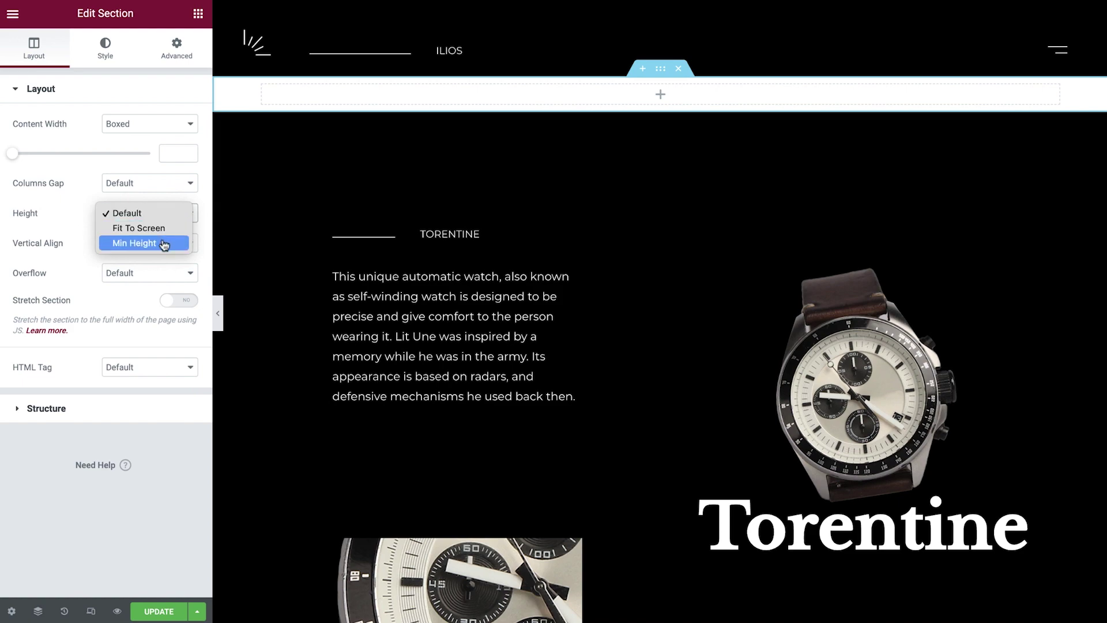
{"action": "left_click", "coordinate": [141, 242]}
{"action": "left_click", "coordinate": [179, 239]}
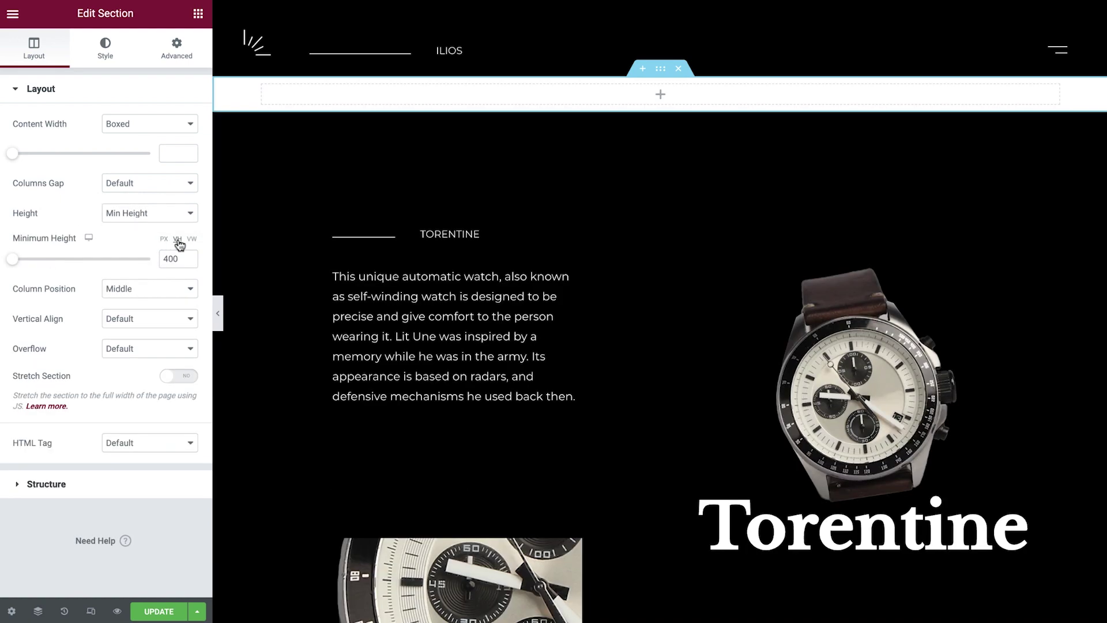
{"action": "double_click", "coordinate": [171, 259]}
{"action": "type", "text": "80"}
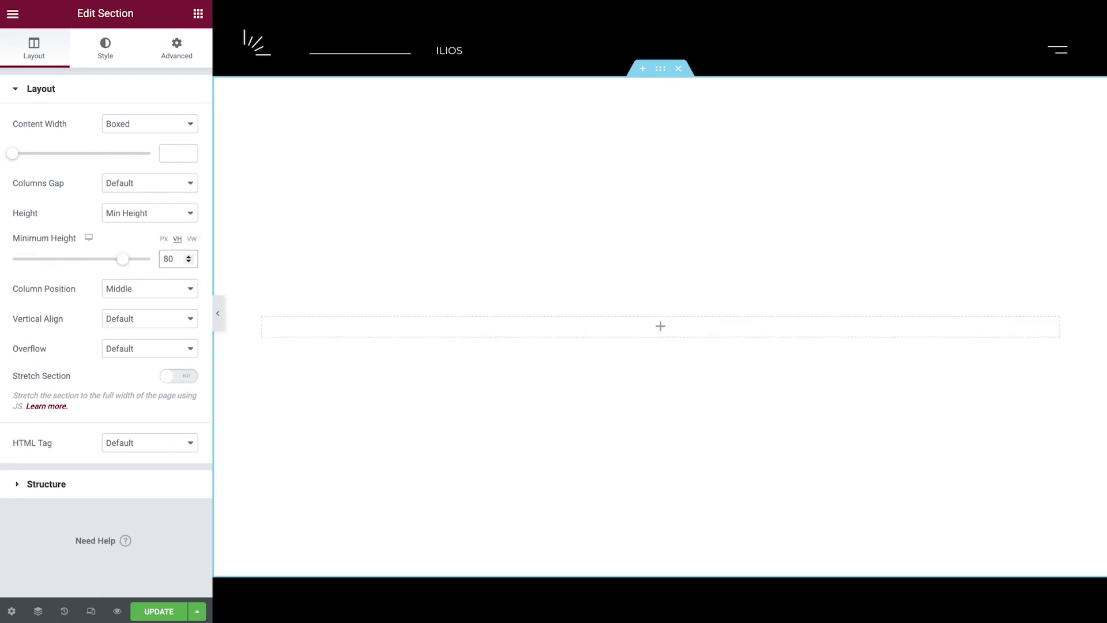
- Give the section a classic background using the global black colour
{"action": "left_click", "coordinate": [104, 47]}
{"action": "left_click", "coordinate": [131, 154]}
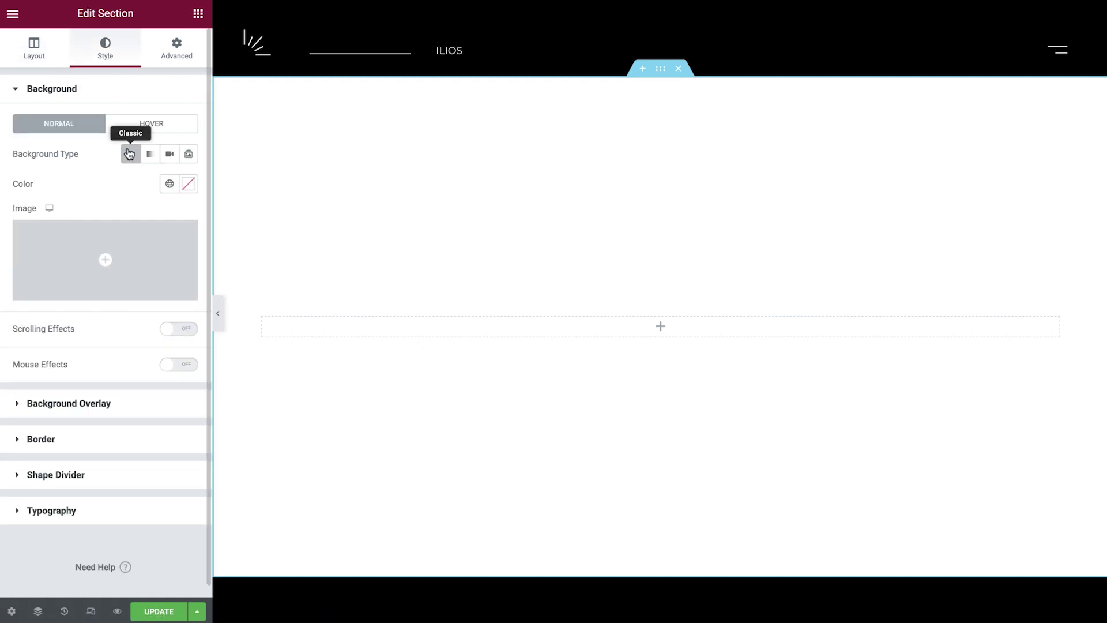
{"action": "left_click", "coordinate": [170, 184]}
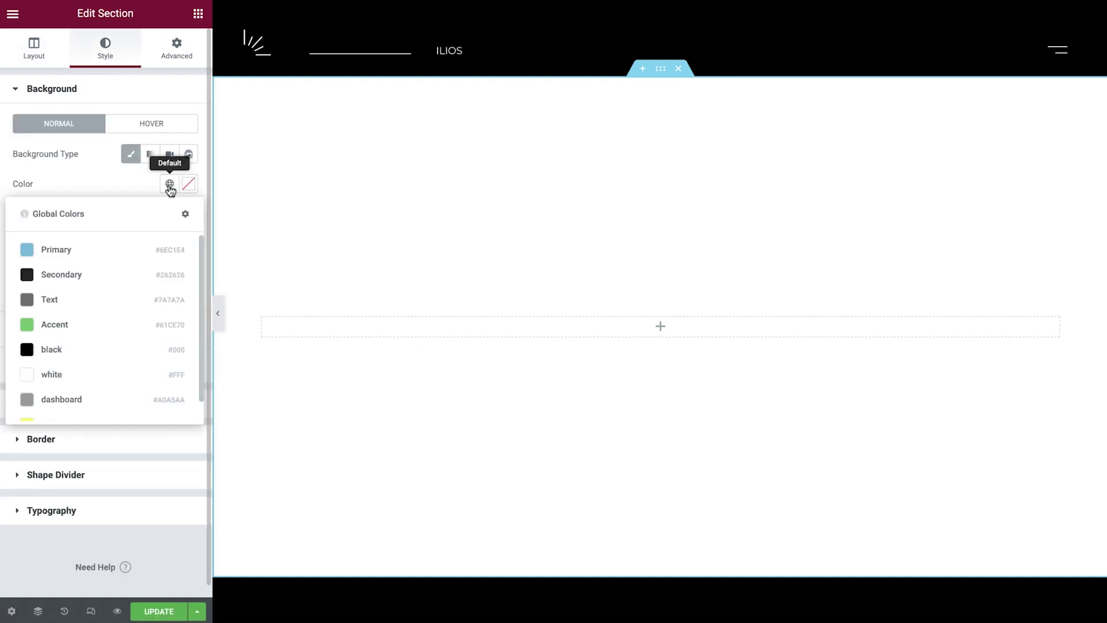
{"action": "left_click", "coordinate": [86, 351]}
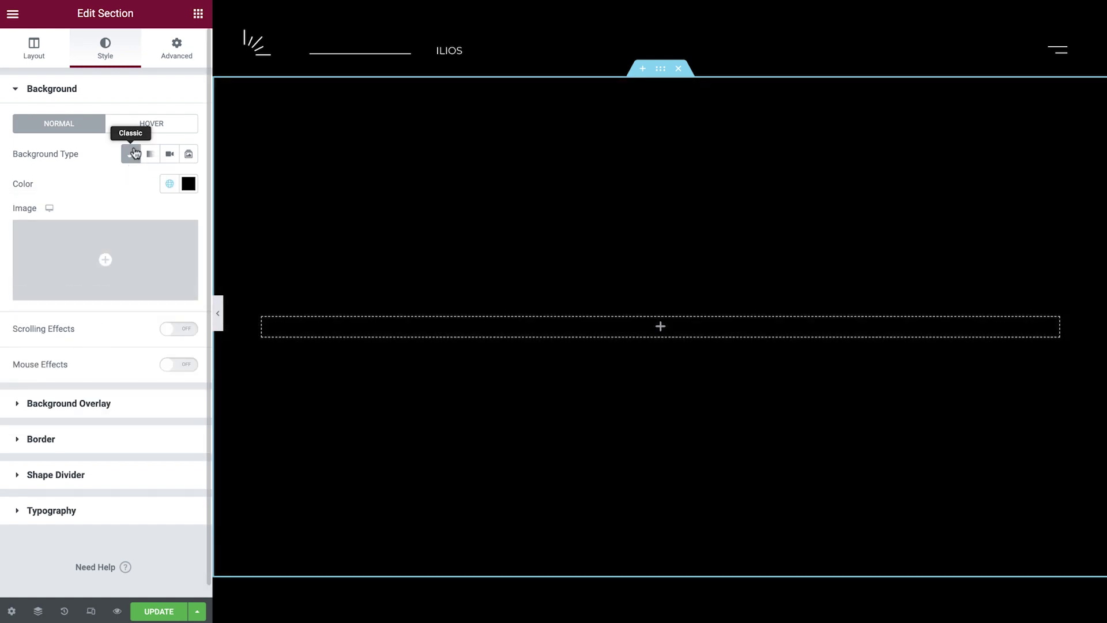
- Place a Heading widget in the black section reading 'Selection Méca'
{"action": "left_click", "coordinate": [198, 14]}
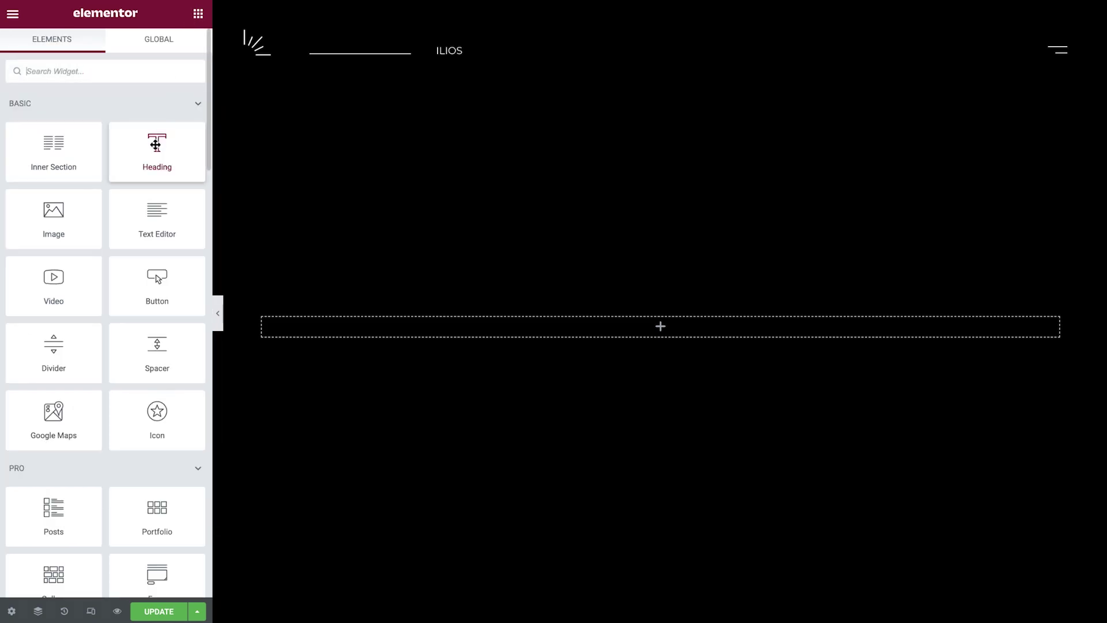
{"action": "left_click_drag", "start_coordinate": [155, 142], "coordinate": [396, 327]}
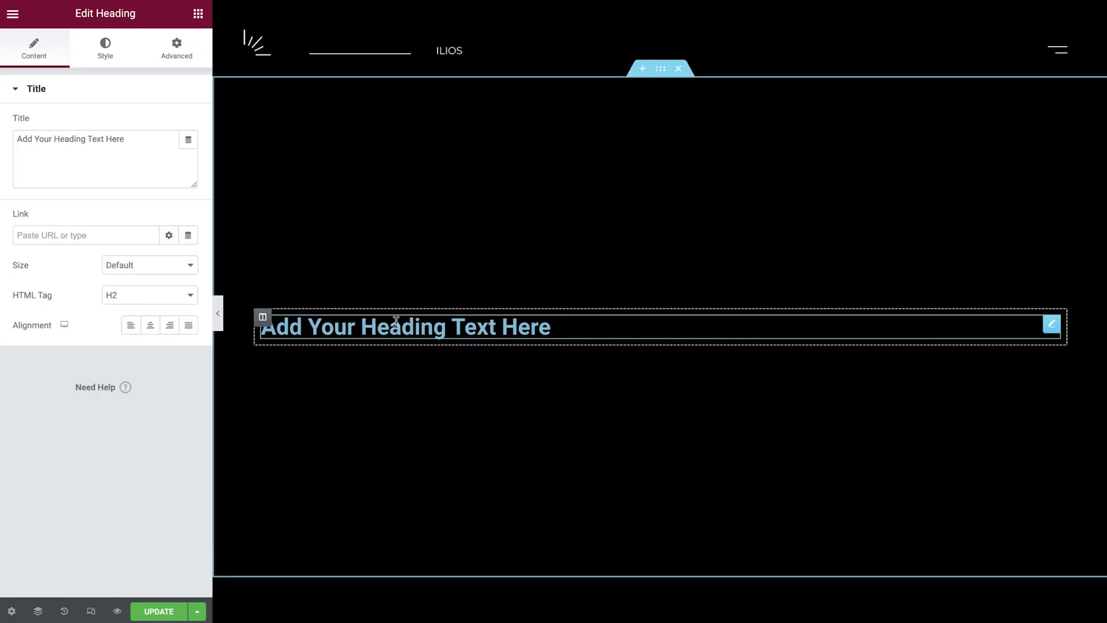
{"action": "left_click", "coordinate": [130, 149]}
{"action": "key", "text": "ctrl+a"}
{"action": "type", "text": "Selection Méca"}
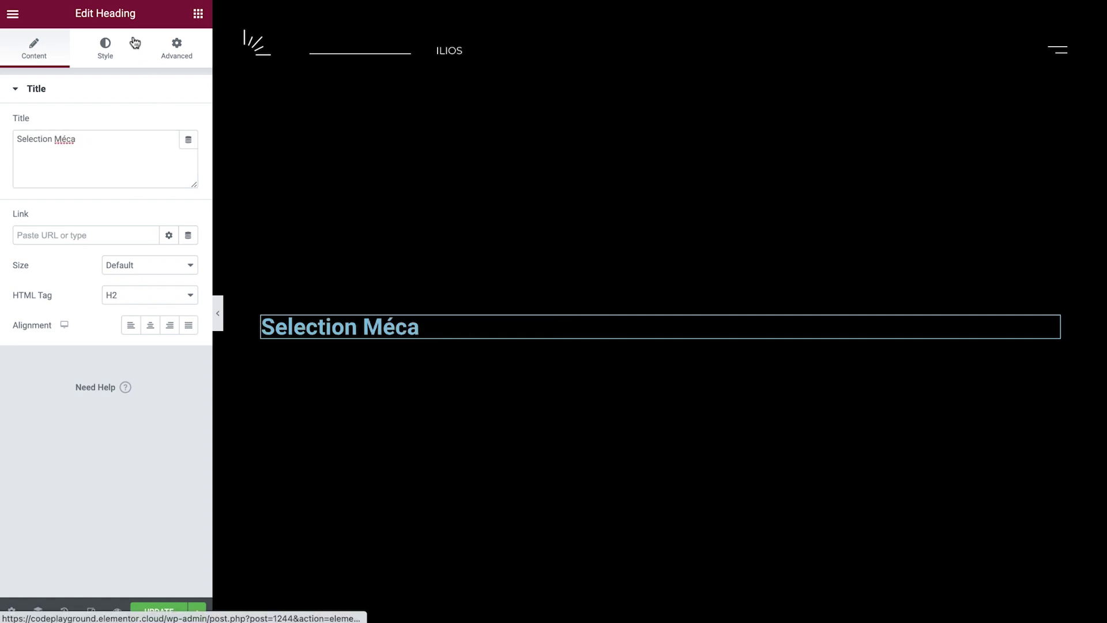
- Style the heading with global white text and the large serif global font
{"action": "left_click", "coordinate": [134, 44]}
{"action": "left_click", "coordinate": [170, 124]}
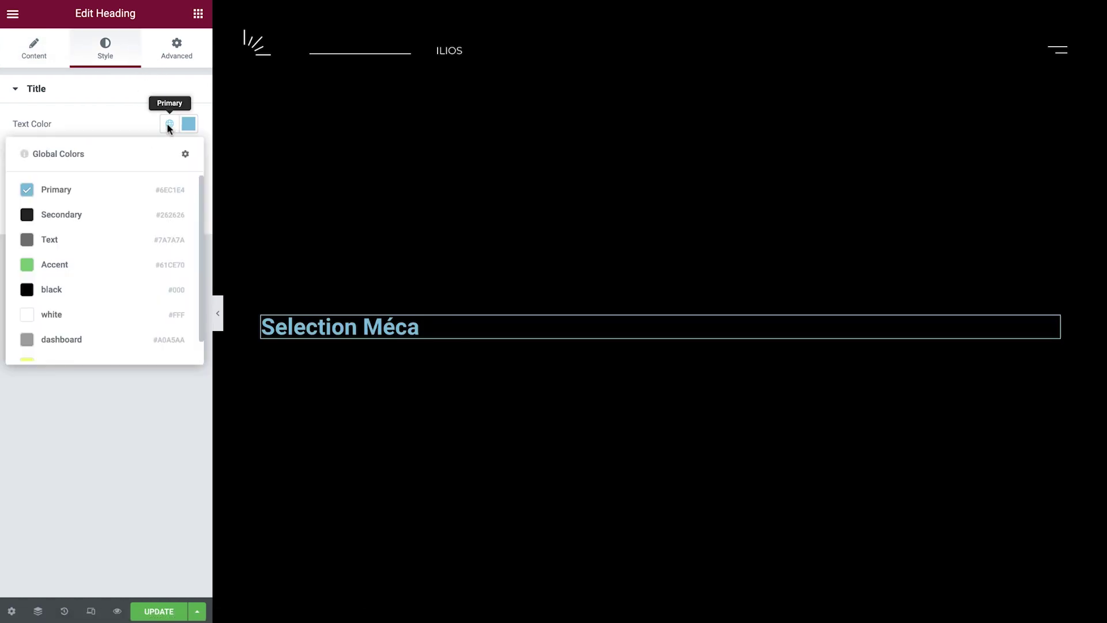
{"action": "left_click", "coordinate": [80, 313]}
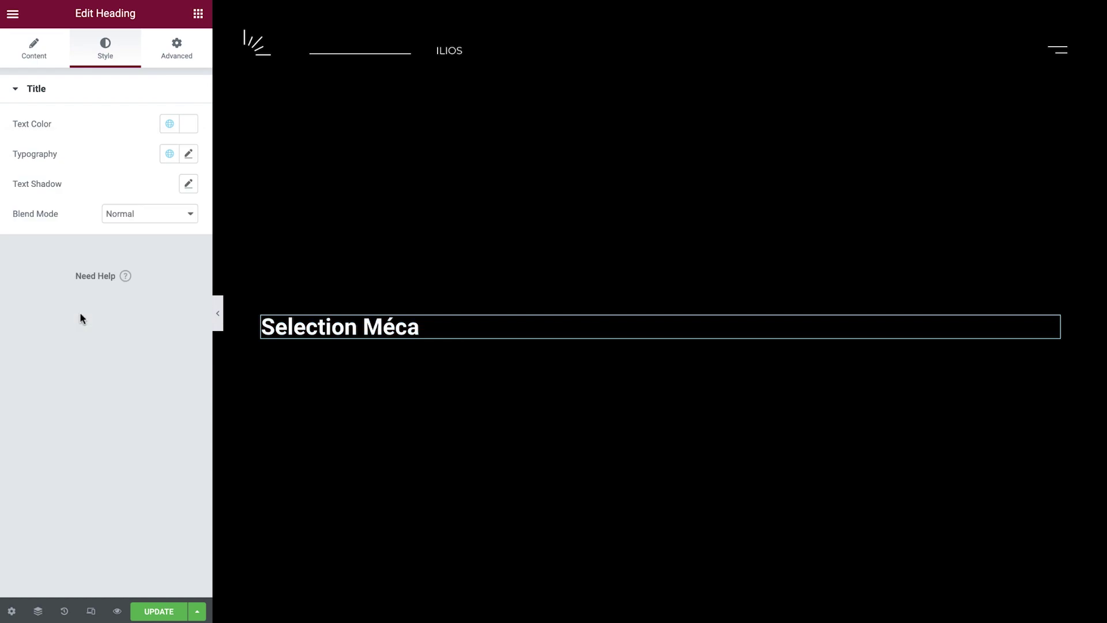
{"action": "left_click", "coordinate": [168, 154]}
{"action": "scroll", "coordinate": [130, 227], "scroll_direction": "down", "scroll_amount": 5}
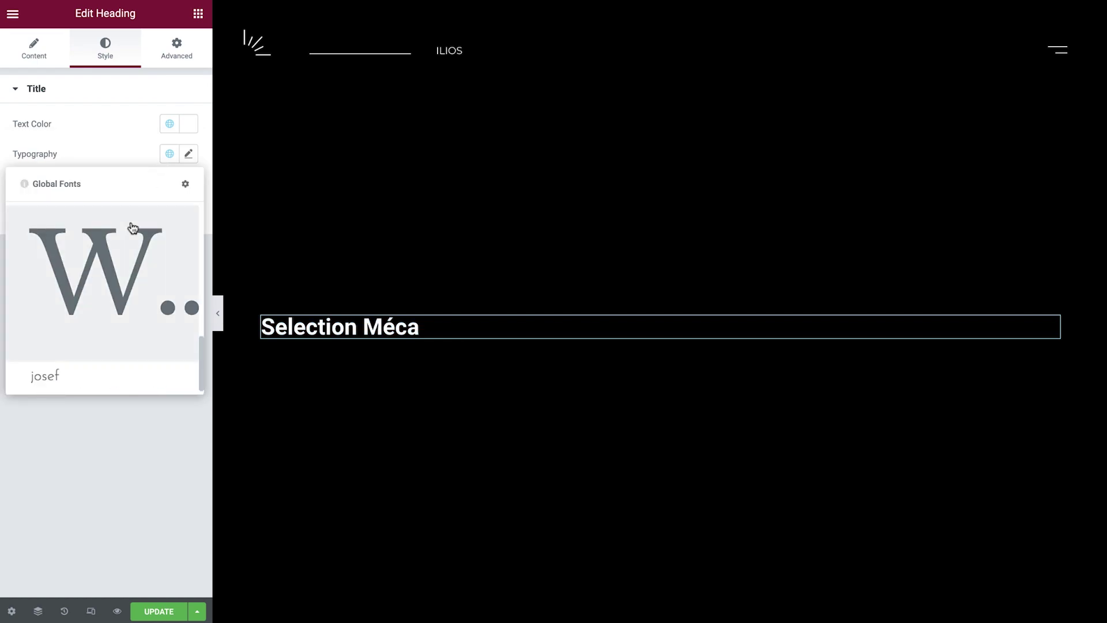
{"action": "left_click", "coordinate": [132, 229]}
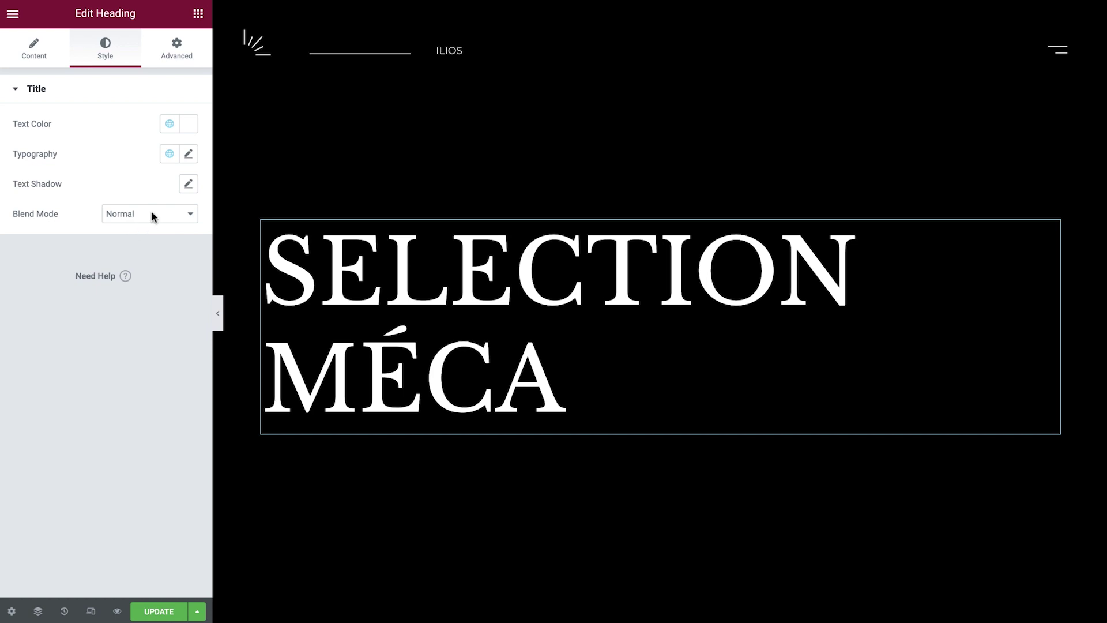
{"action": "left_click", "coordinate": [187, 157]}
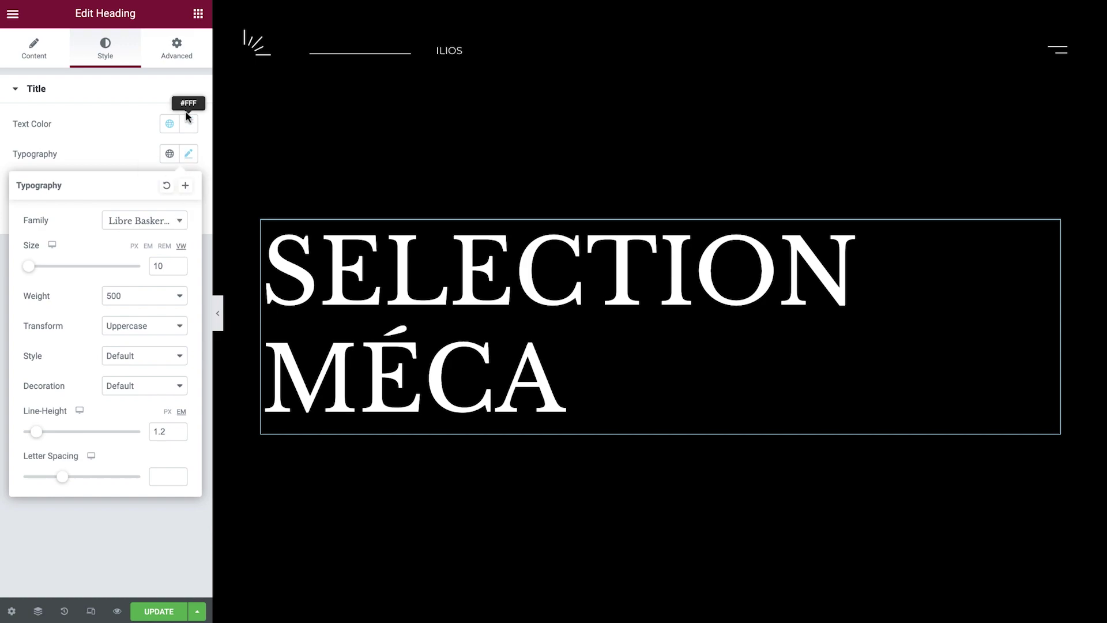
{"action": "left_click", "coordinate": [198, 15]}
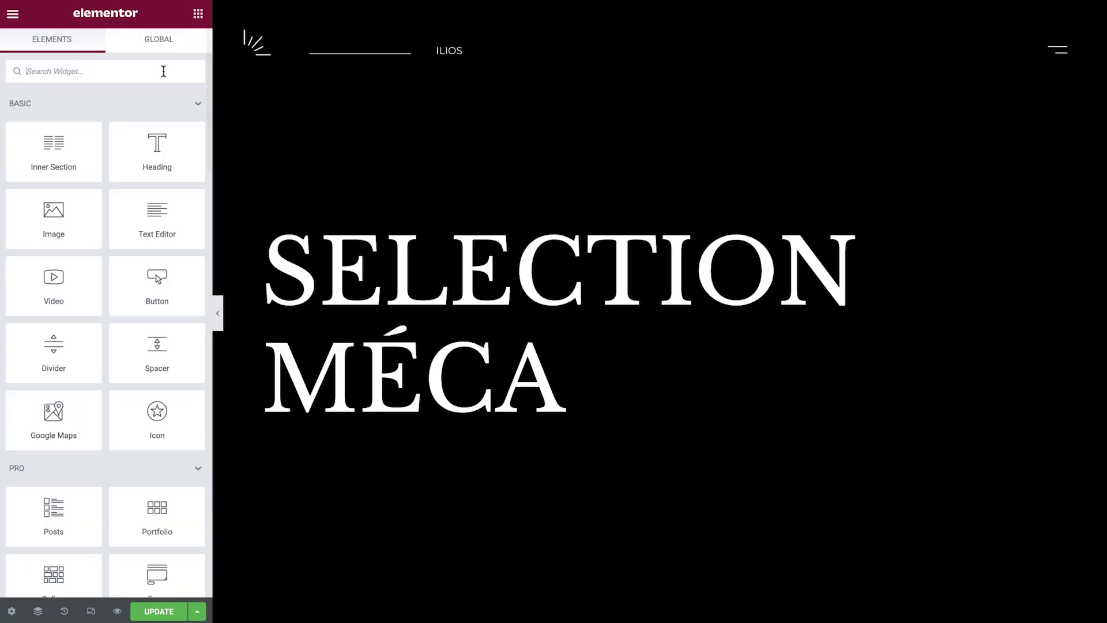
- Add an Image widget below the heading showing rolling-watches.png from the Media Library
{"action": "left_click_drag", "start_coordinate": [51, 216], "coordinate": [378, 390]}
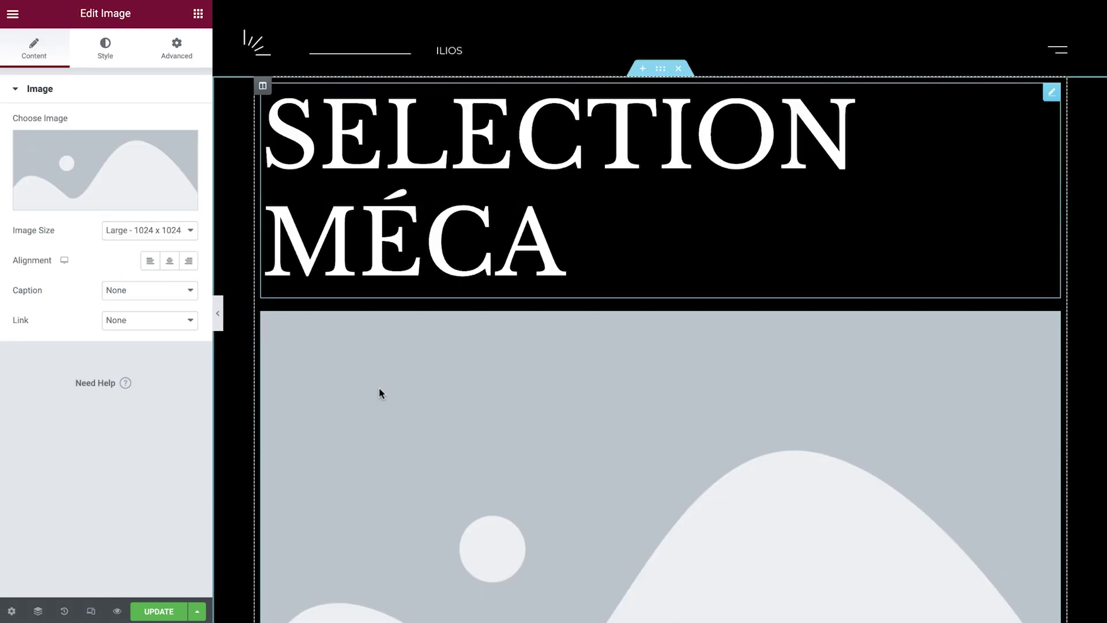
{"action": "left_click", "coordinate": [163, 183]}
{"action": "left_click", "coordinate": [105, 189]}
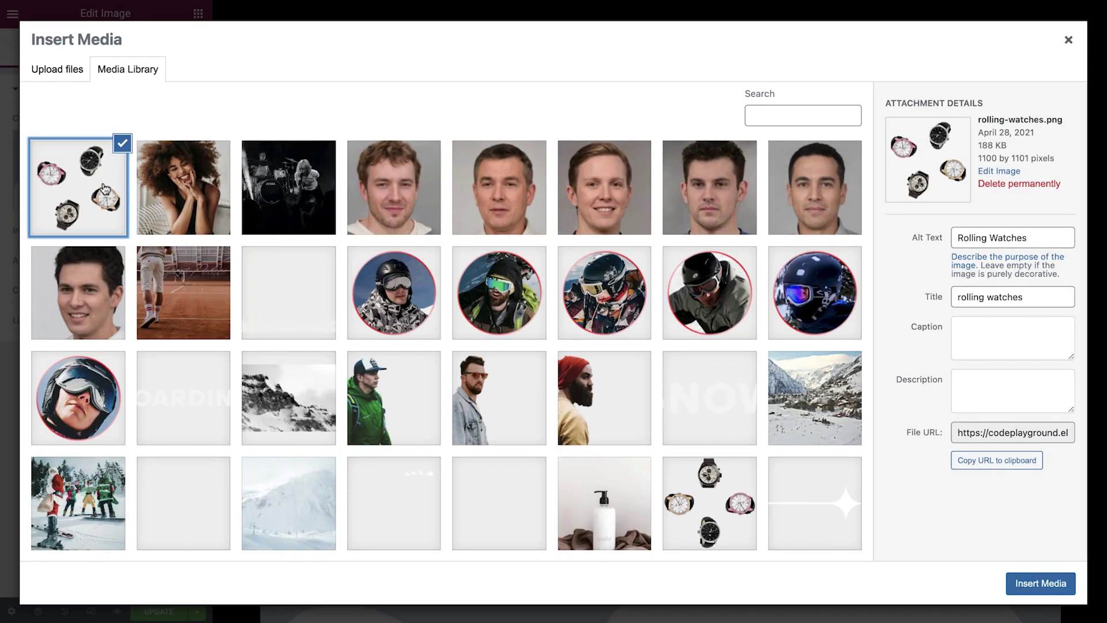
{"action": "left_click", "coordinate": [1026, 583]}
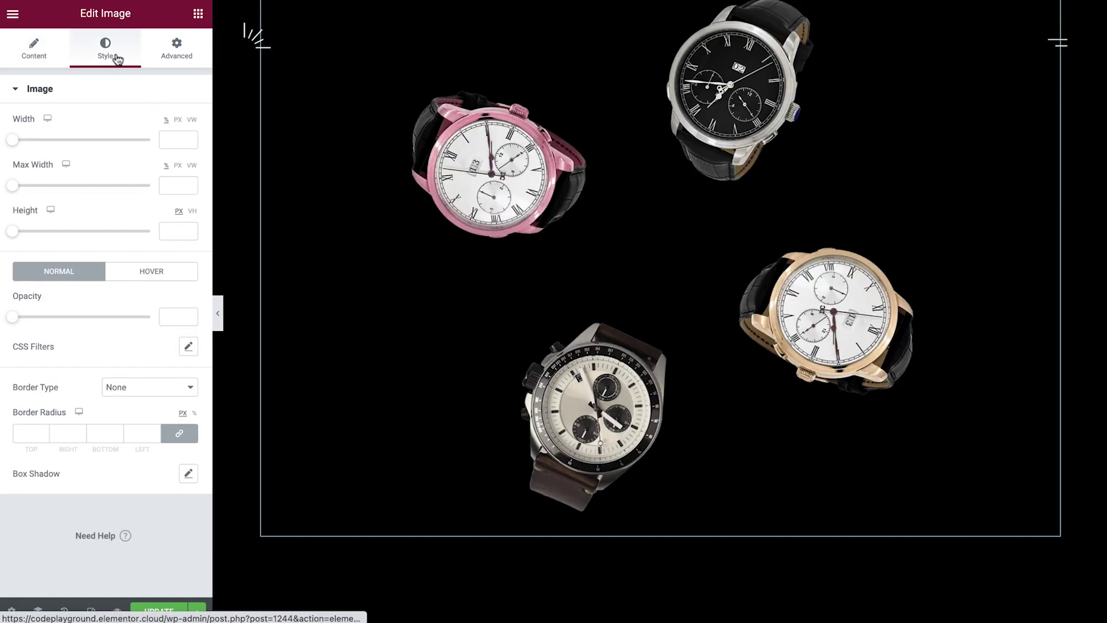
- Set the watches image's width and max width both to 90 VW
{"action": "left_click", "coordinate": [193, 120]}
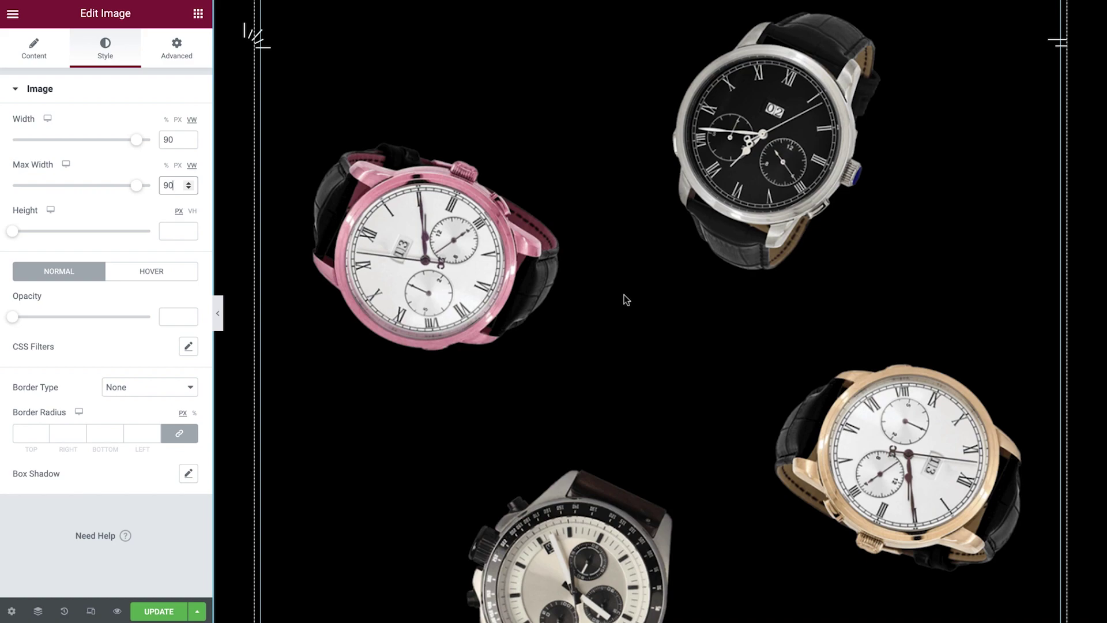
{"action": "scroll", "coordinate": [624, 295], "scroll_direction": "up", "scroll_amount": 5}
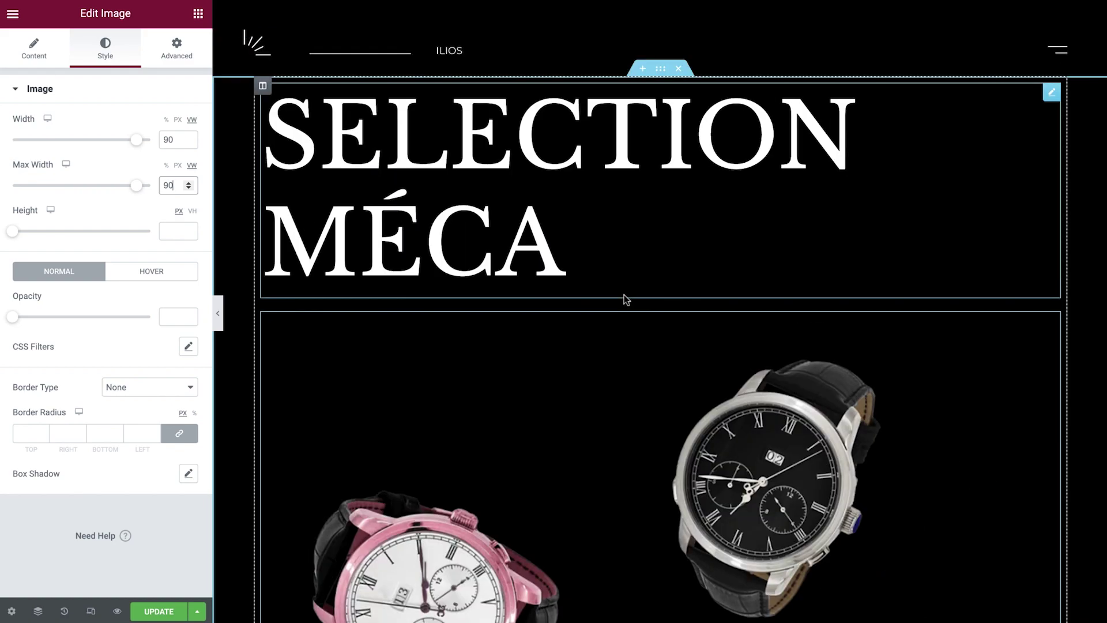
- Set the SELECTION MÉCA heading's position to Absolute
{"action": "left_click", "coordinate": [462, 187]}
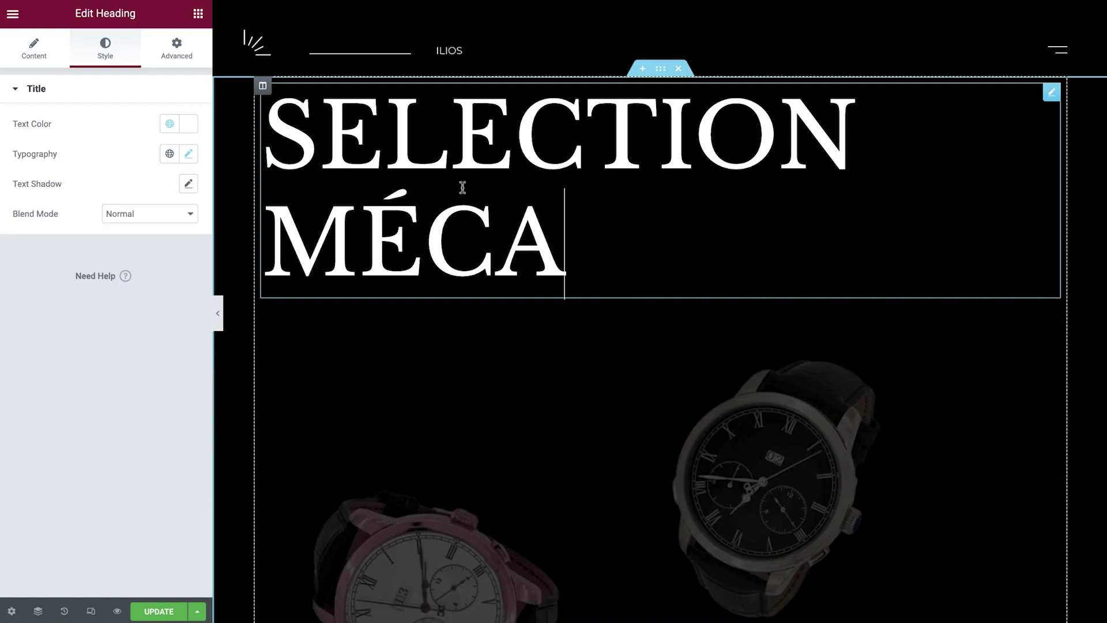
{"action": "left_click", "coordinate": [184, 57]}
{"action": "left_click", "coordinate": [117, 495]}
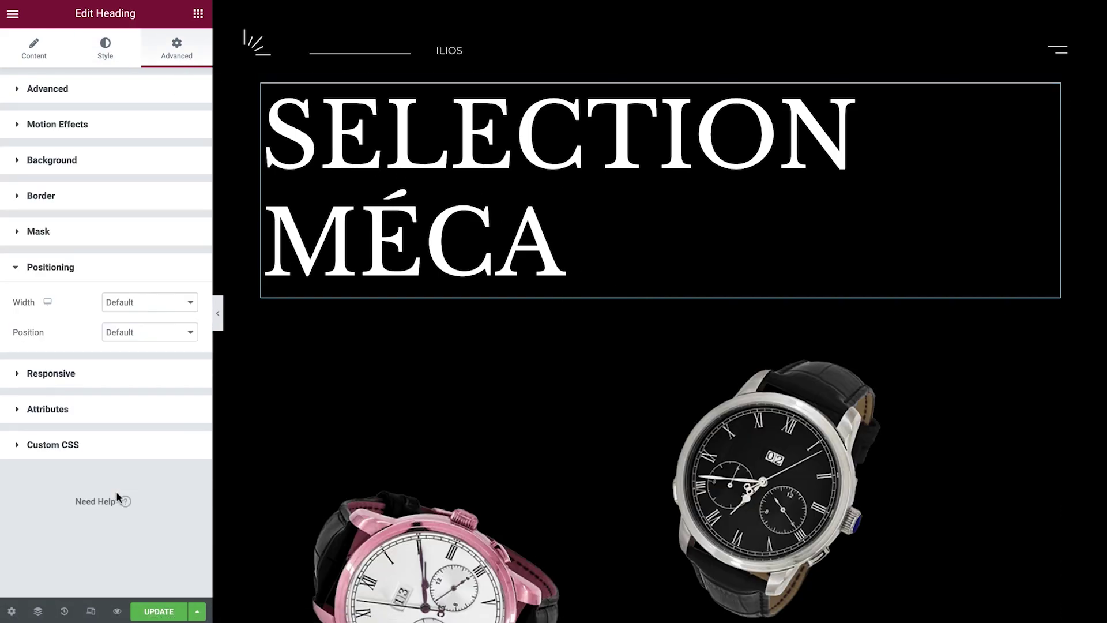
{"action": "left_click", "coordinate": [170, 336]}
{"action": "left_click", "coordinate": [168, 348]}
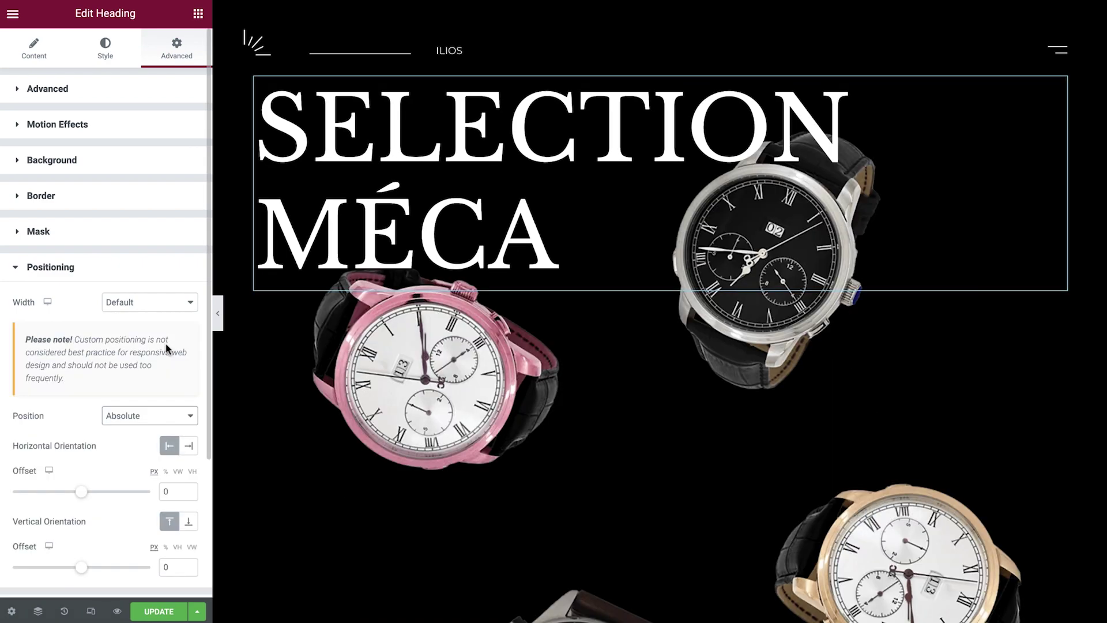
- Set the watches image's position to Absolute
{"action": "left_click", "coordinate": [372, 390]}
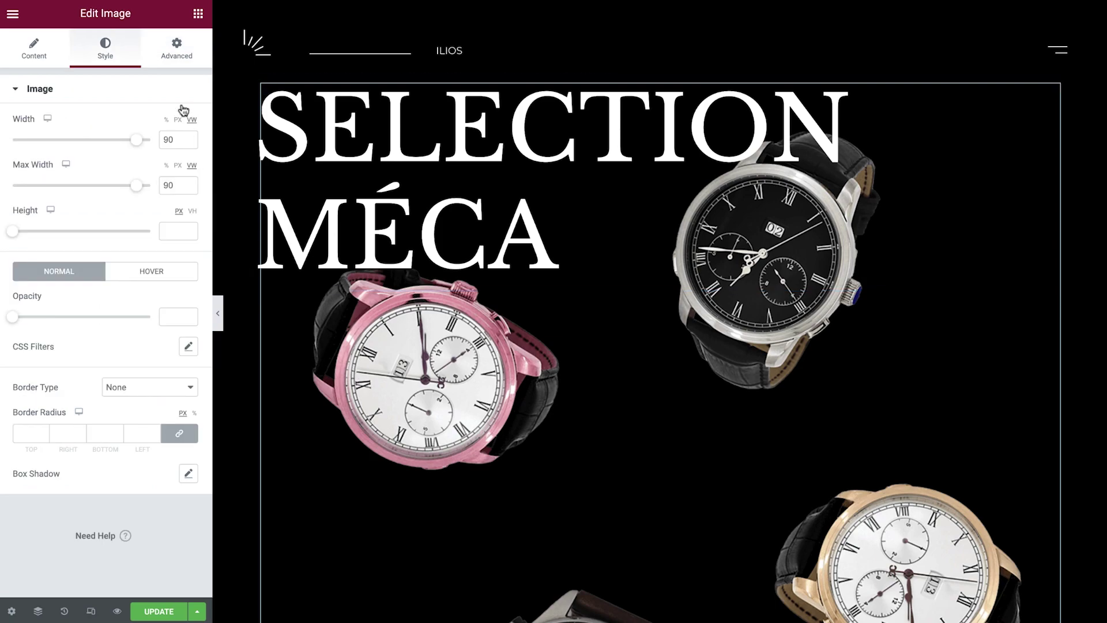
{"action": "left_click", "coordinate": [174, 61]}
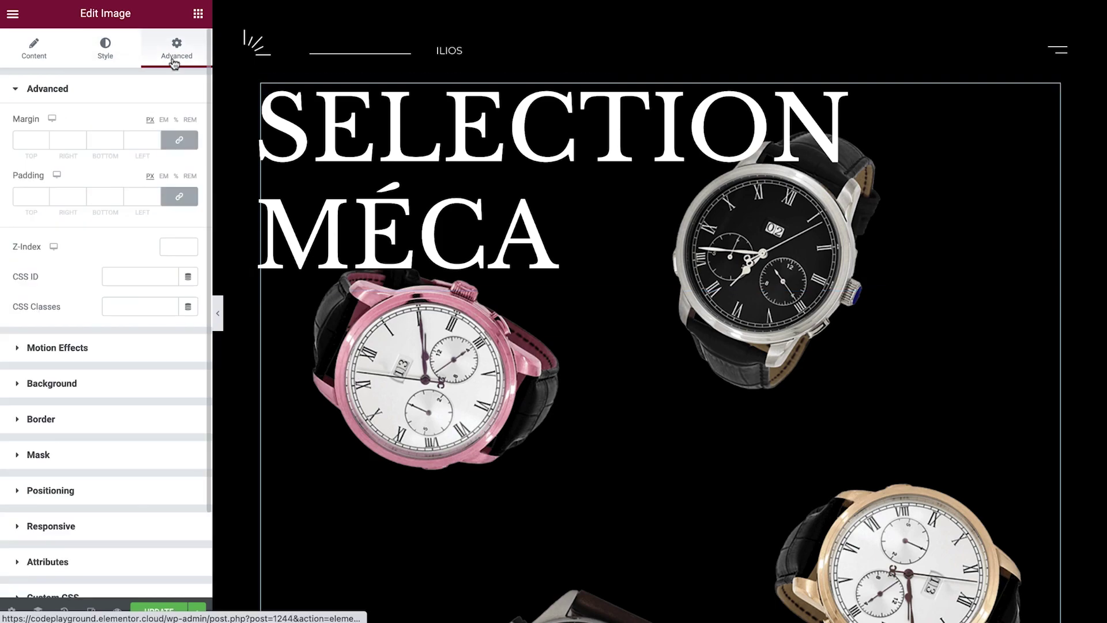
{"action": "left_click", "coordinate": [104, 490]}
{"action": "left_click", "coordinate": [169, 339]}
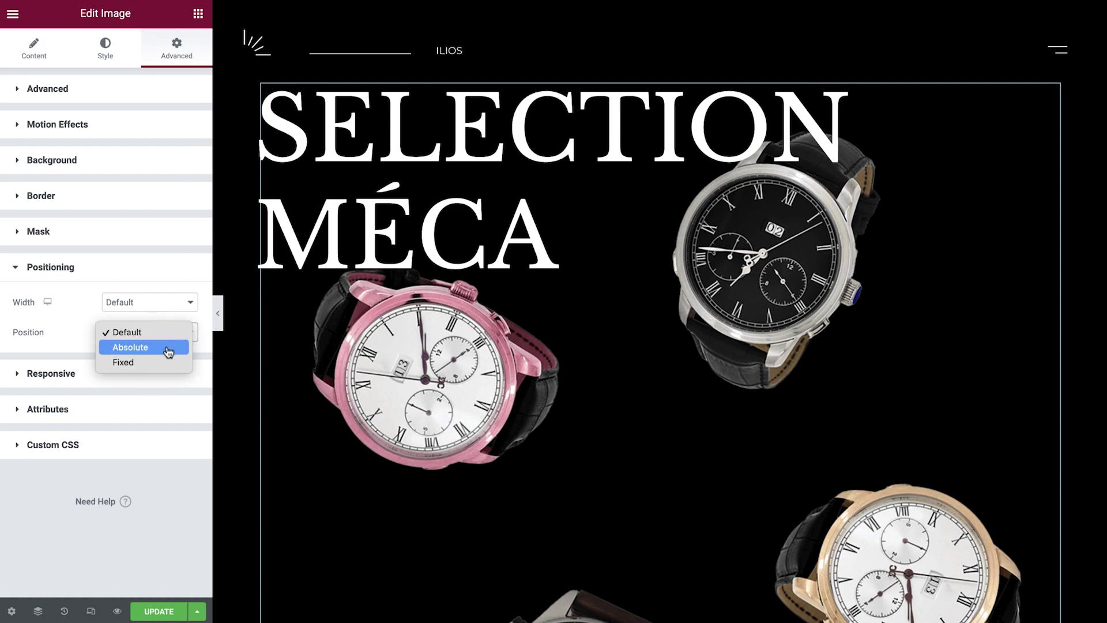
{"action": "left_click", "coordinate": [168, 348]}
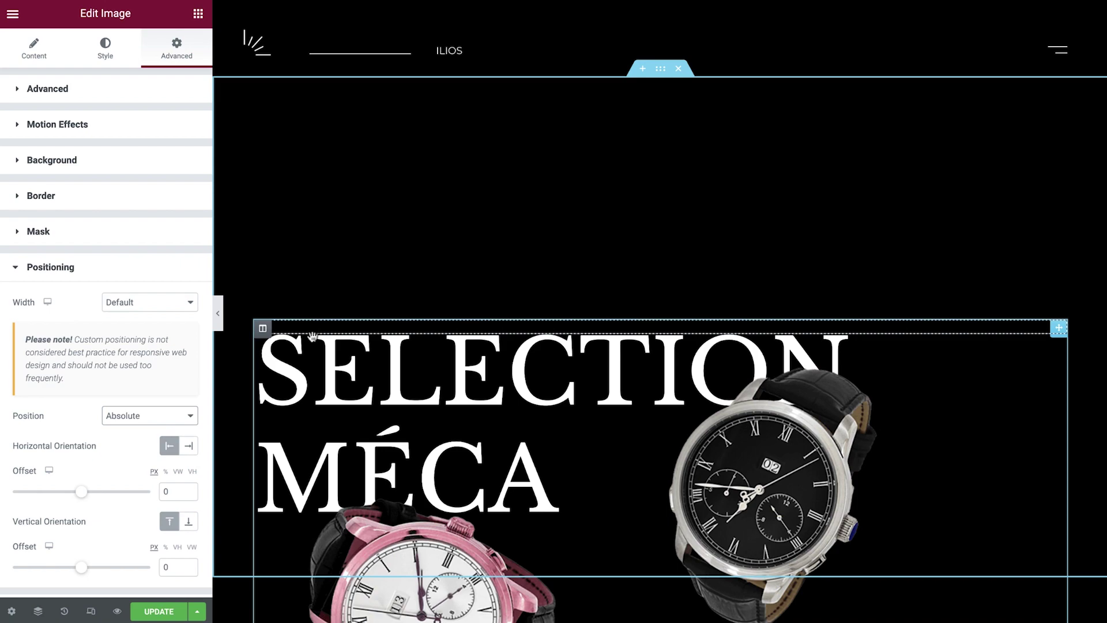
- Offset the watches image -6 VW horizontally and -17 VH vertically
{"action": "left_click", "coordinate": [178, 471]}
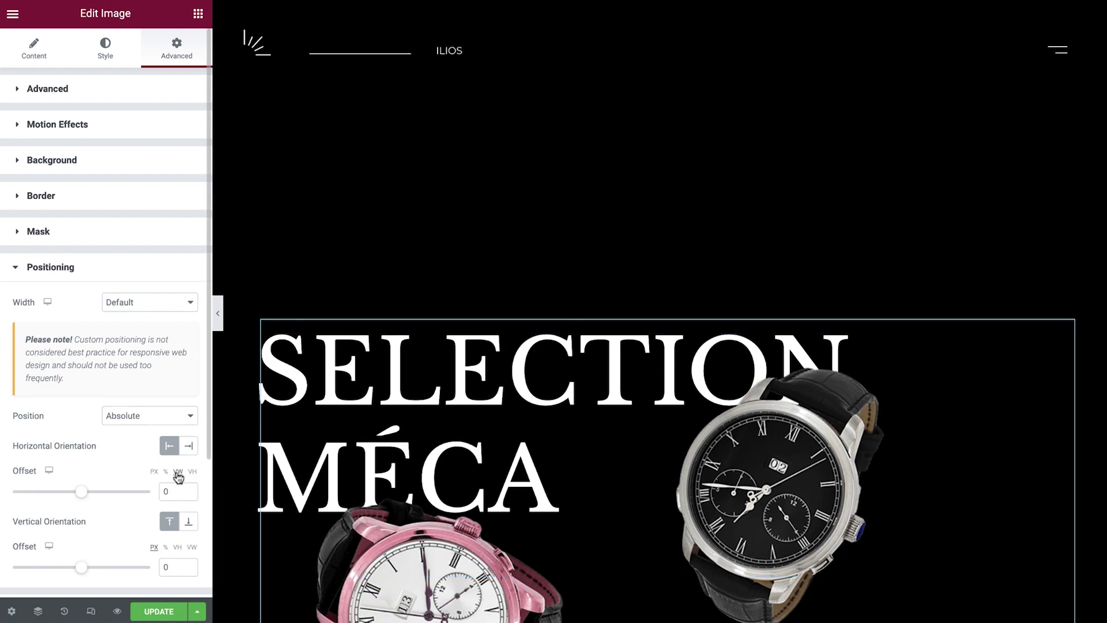
{"action": "left_click", "coordinate": [173, 491]}
{"action": "type", "text": "-6"}
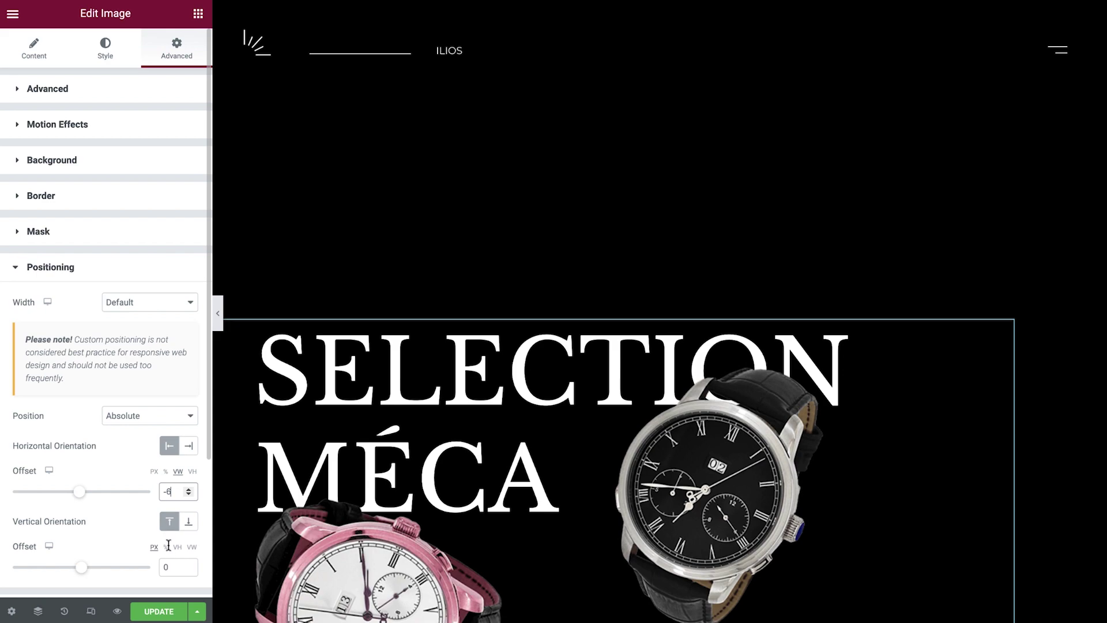
{"action": "left_click", "coordinate": [176, 548]}
{"action": "left_click", "coordinate": [173, 566]}
{"action": "type", "text": "-17"}
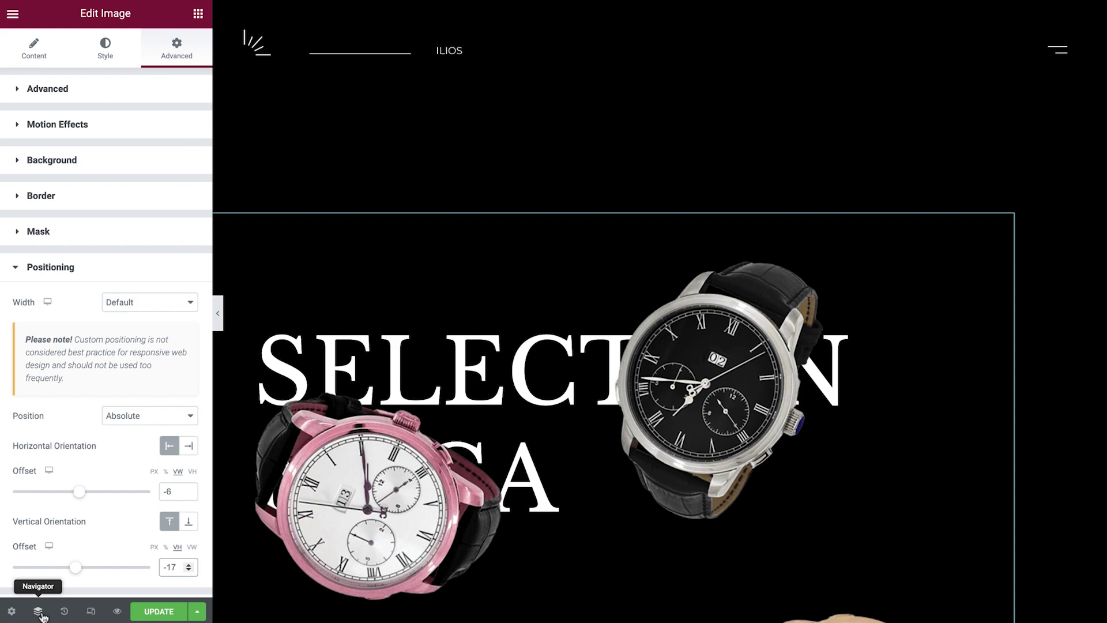
- Give the heading a -17 VH vertical offset, then duplicate it via the Navigator
{"action": "left_click", "coordinate": [38, 612]}
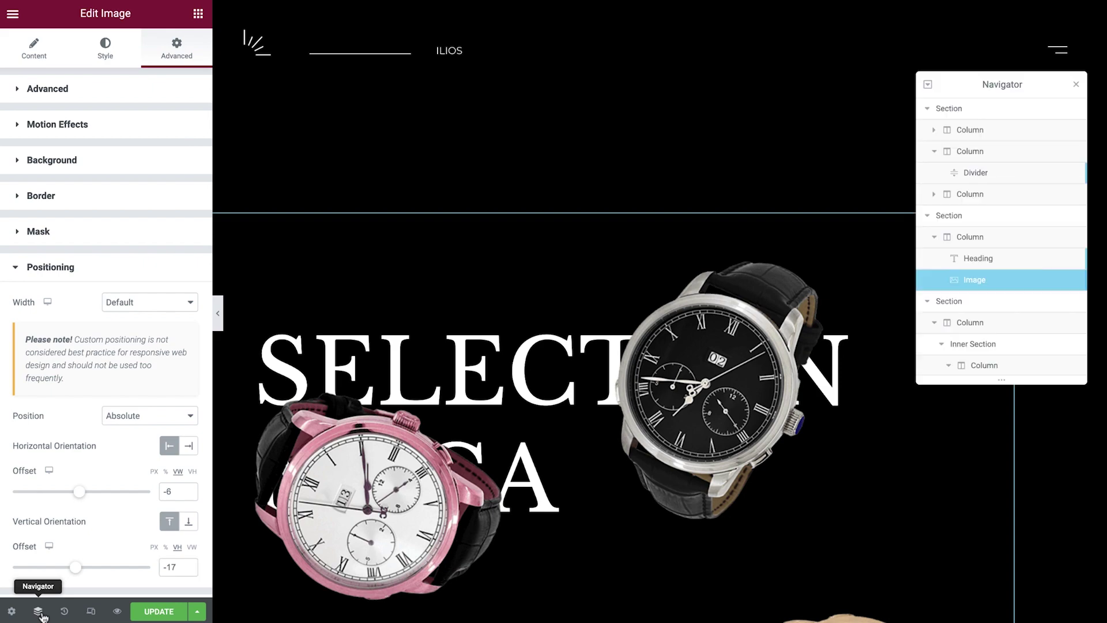
{"action": "left_click", "coordinate": [980, 258]}
{"action": "left_click", "coordinate": [173, 481]}
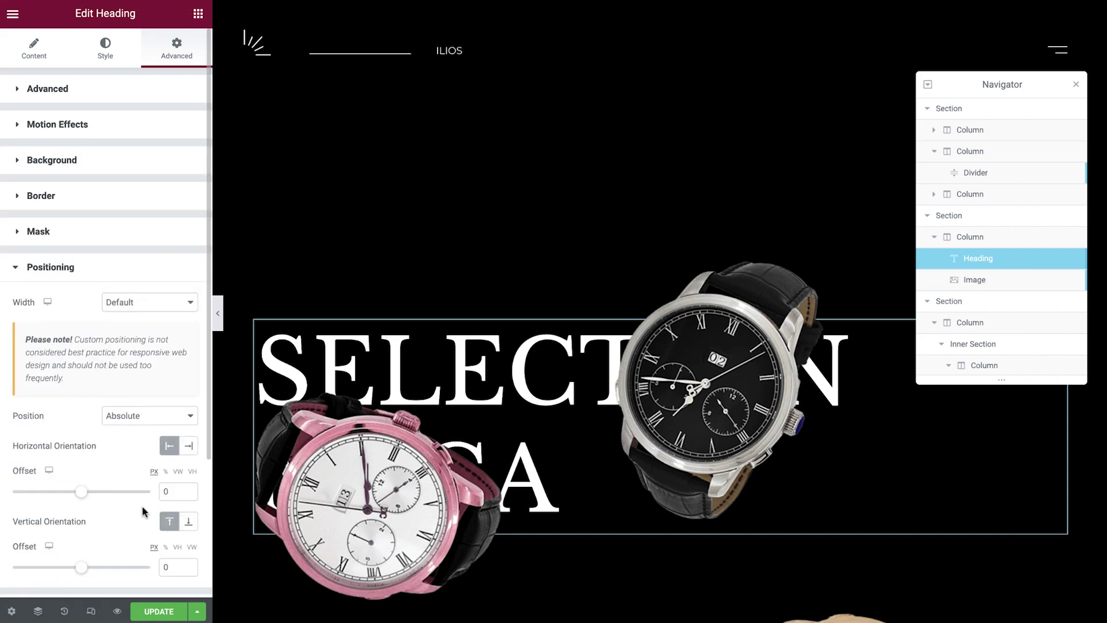
{"action": "left_click", "coordinate": [177, 547]}
{"action": "left_click", "coordinate": [176, 567]}
{"action": "key", "text": "Down"}
{"action": "key", "text": "Down"}
{"action": "key", "text": "Down"}
{"action": "key", "text": "Down"}
{"action": "key", "text": "Down"}
{"action": "key", "text": "Down"}
{"action": "key", "text": "Down"}
{"action": "key", "text": "Down"}
{"action": "key", "text": "Down"}
{"action": "key", "text": "Down"}
{"action": "key", "text": "Down"}
{"action": "key", "text": "Down"}
{"action": "key", "text": "Down"}
{"action": "key", "text": "Down"}
{"action": "key", "text": "Down"}
{"action": "key", "text": "Down"}
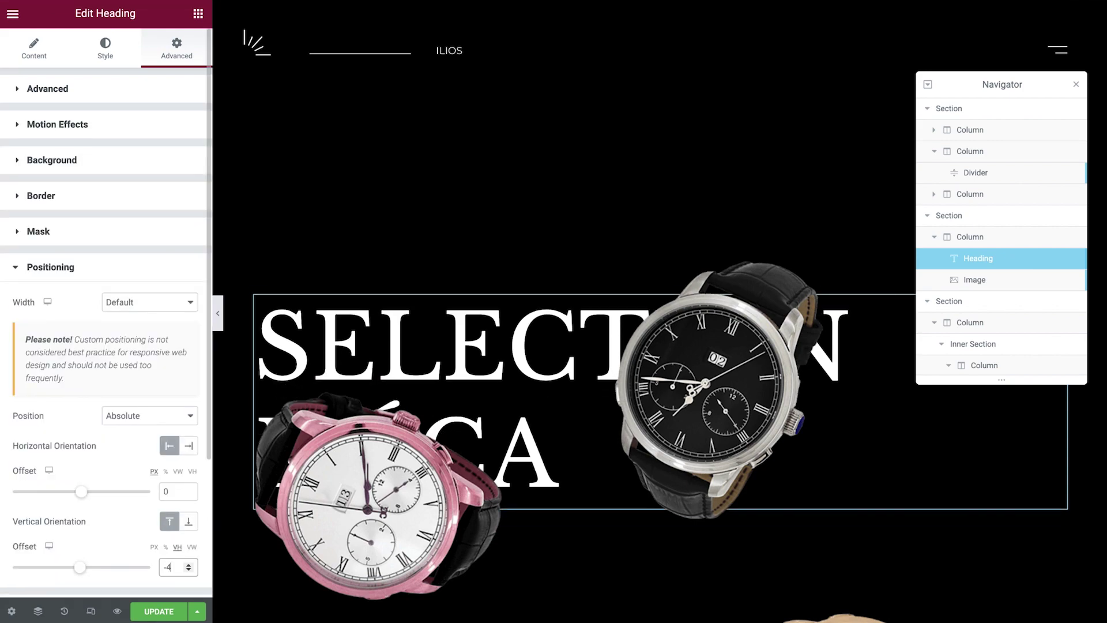
{"action": "key", "text": "Down"}
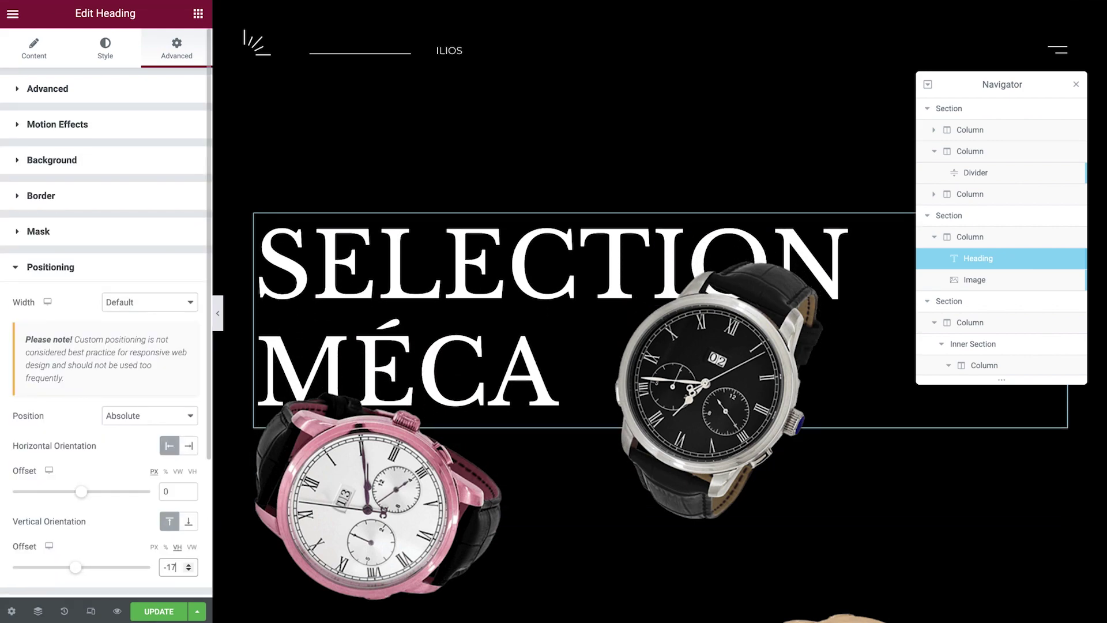
{"action": "right_click", "coordinate": [1027, 270]}
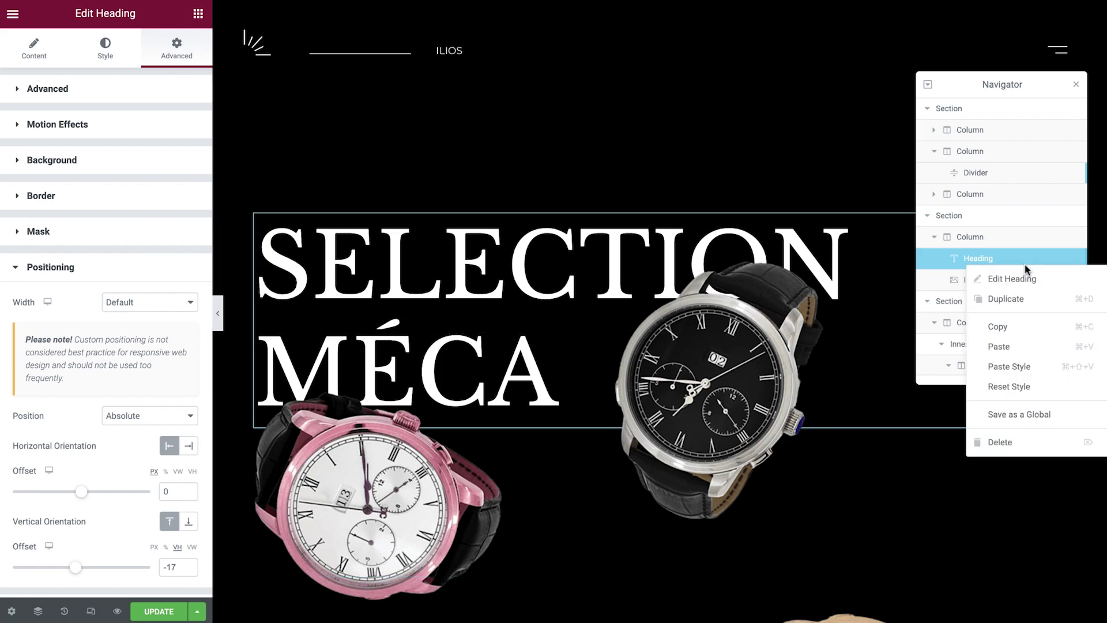
{"action": "left_click", "coordinate": [1022, 298]}
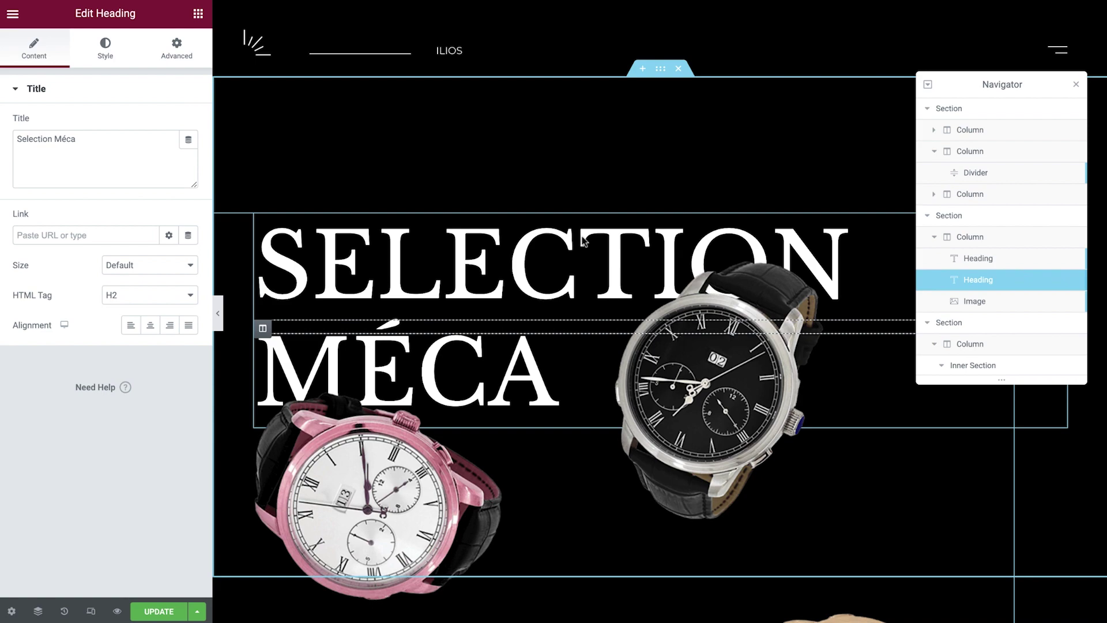
- Give the duplicate heading z-index 1 and rename it 'Filled Text'
{"action": "left_click", "coordinate": [176, 56]}
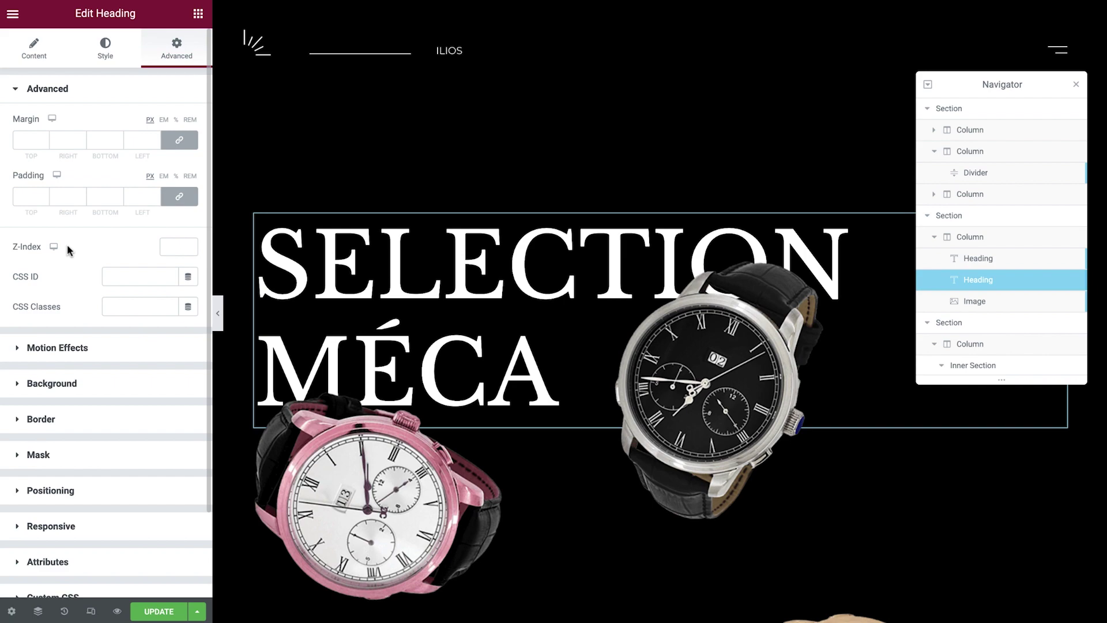
{"action": "left_click", "coordinate": [176, 245]}
{"action": "type", "text": "1"}
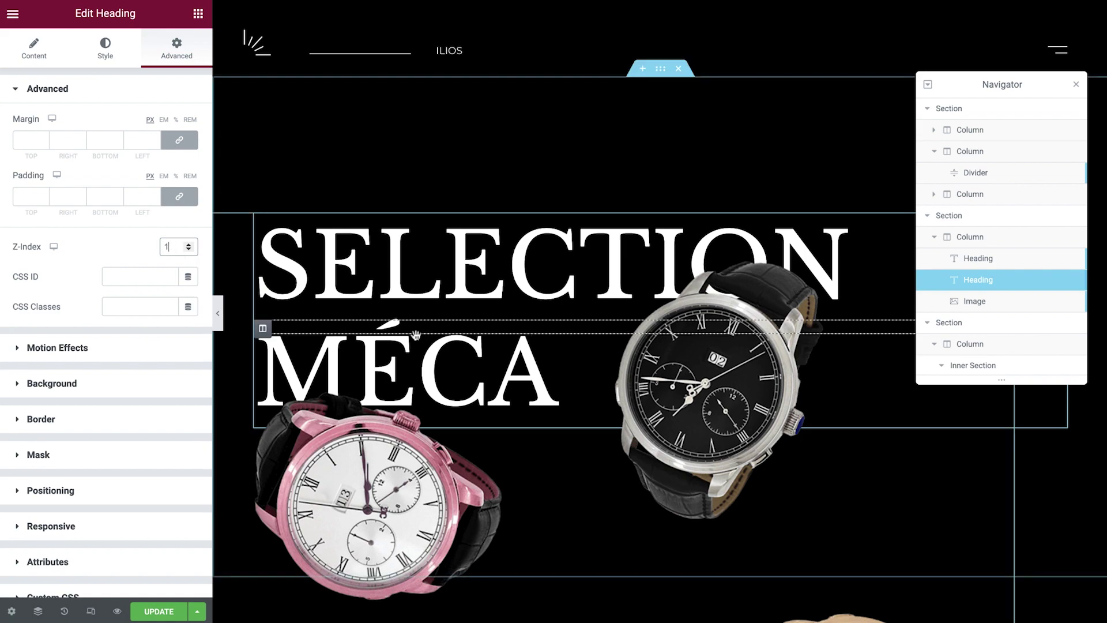
{"action": "double_click", "coordinate": [973, 282]}
{"action": "type", "text": "Filled Te"}
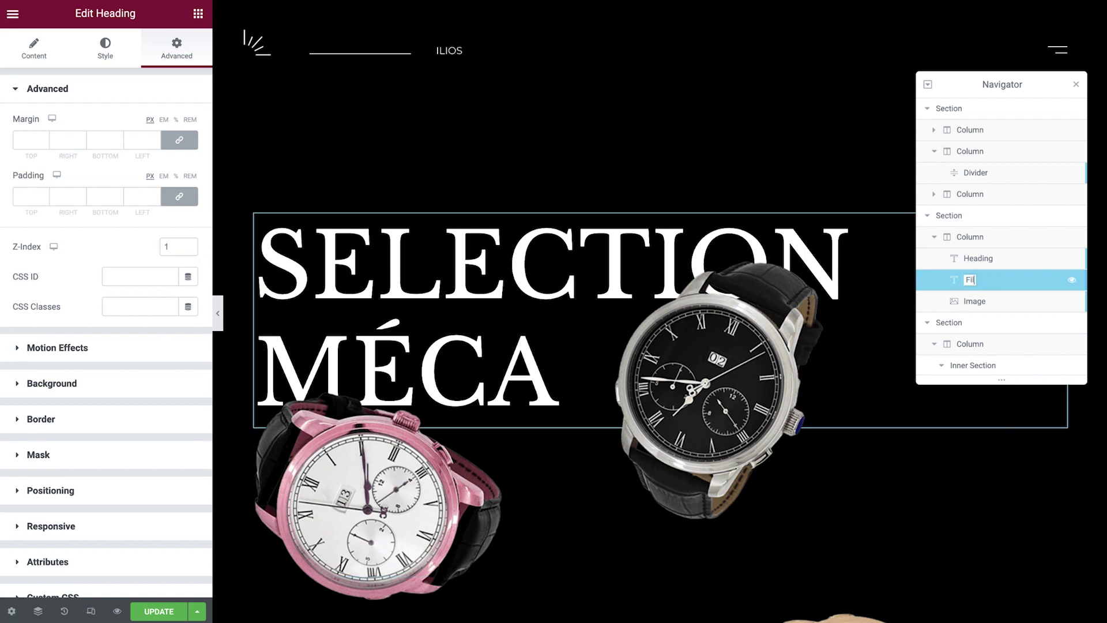
{"action": "type", "text": "xt"}
{"action": "key", "text": "Return"}
- Set the watches image's z-index to 2
{"action": "left_click", "coordinate": [715, 459]}
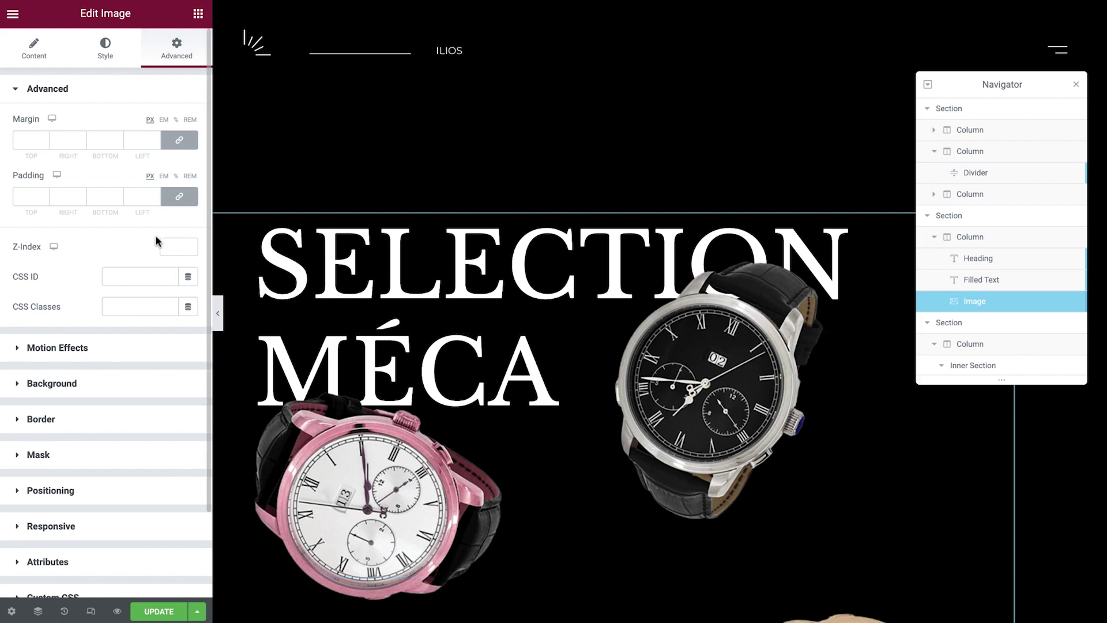
{"action": "left_click", "coordinate": [179, 246]}
{"action": "type", "text": "2"}
- Rename the original heading 'Outlined Text' and give it z-index 3
{"action": "double_click", "coordinate": [986, 261]}
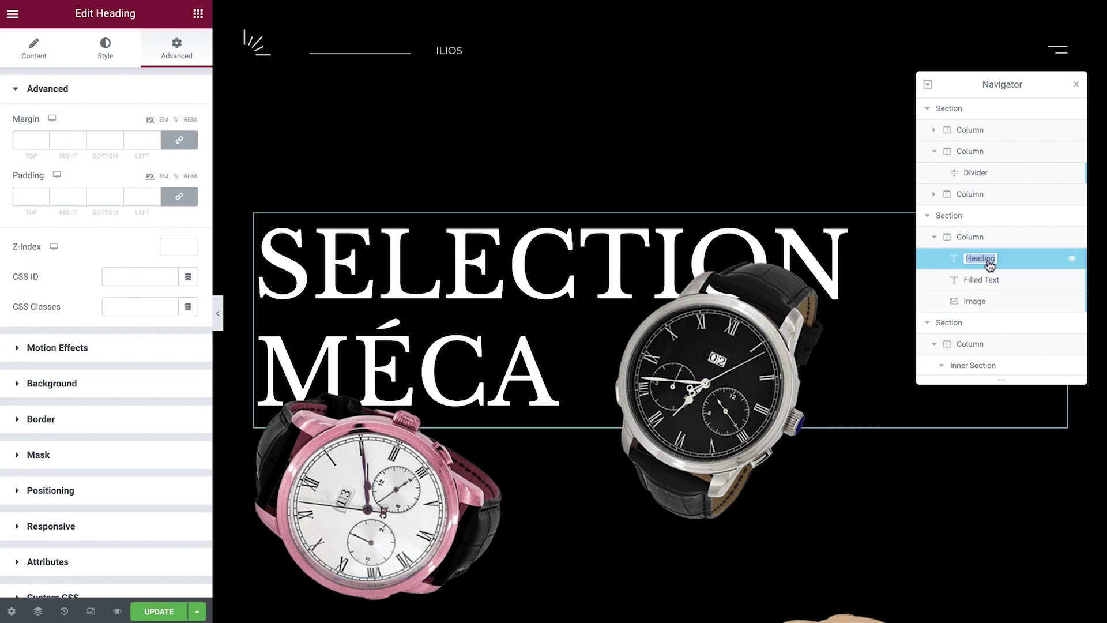
{"action": "type", "text": "Outlined Text"}
{"action": "key", "text": "Return"}
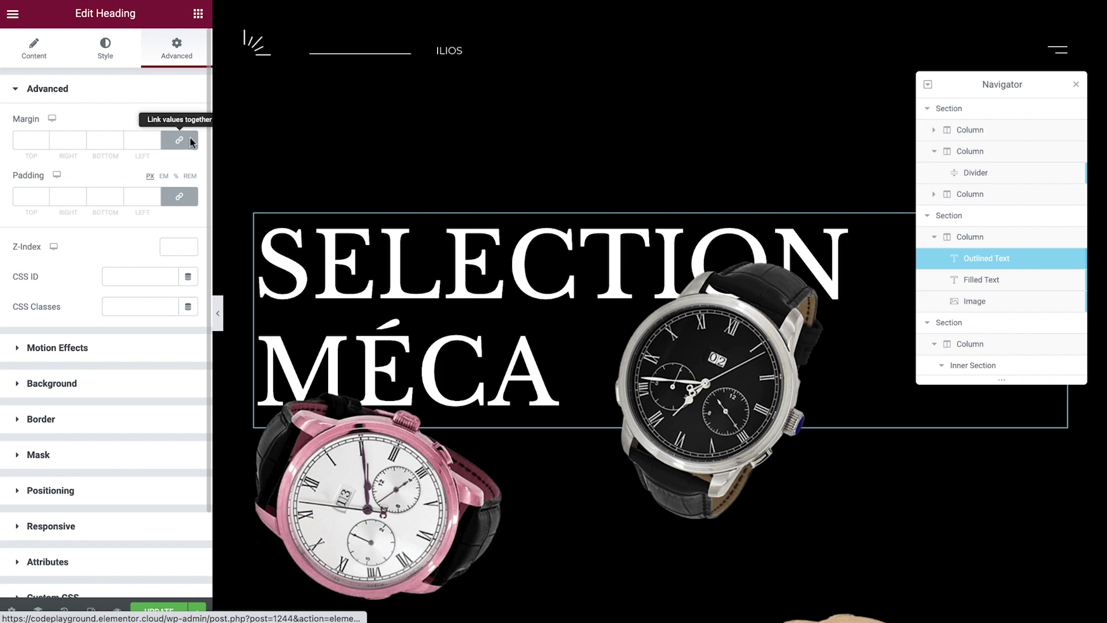
{"action": "left_click", "coordinate": [176, 247]}
{"action": "type", "text": "3"}
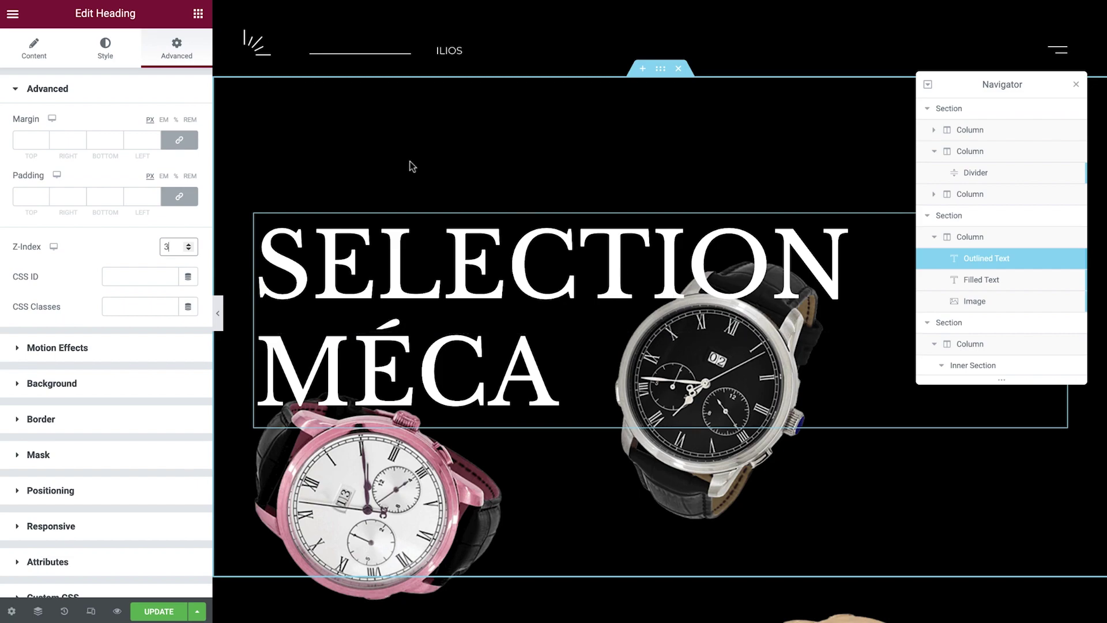
- Make the Outlined Text heading's text colour fully transparent (#FFFFFF00)
{"action": "left_click", "coordinate": [121, 65]}
{"action": "left_click", "coordinate": [186, 123]}
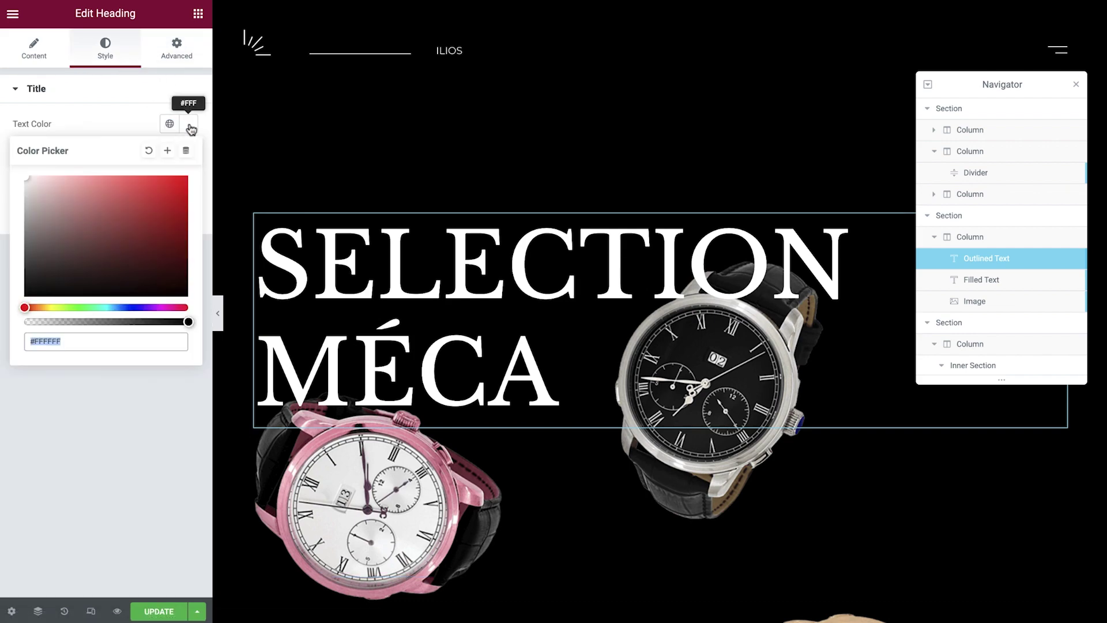
{"action": "left_click_drag", "start_coordinate": [188, 321], "coordinate": [12, 318]}
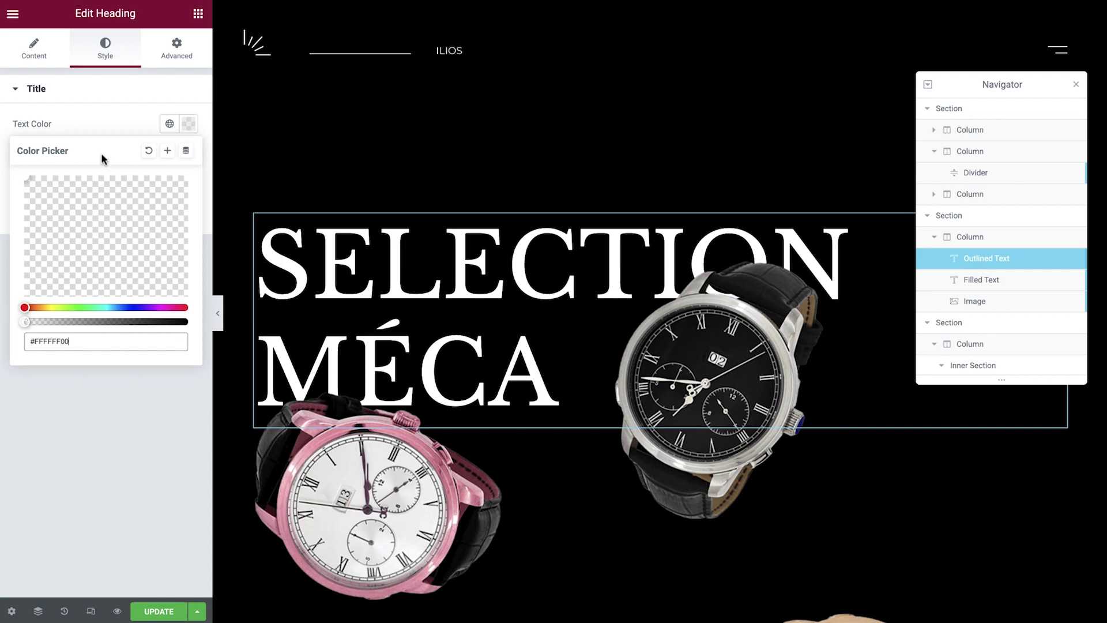
{"action": "left_click", "coordinate": [171, 60]}
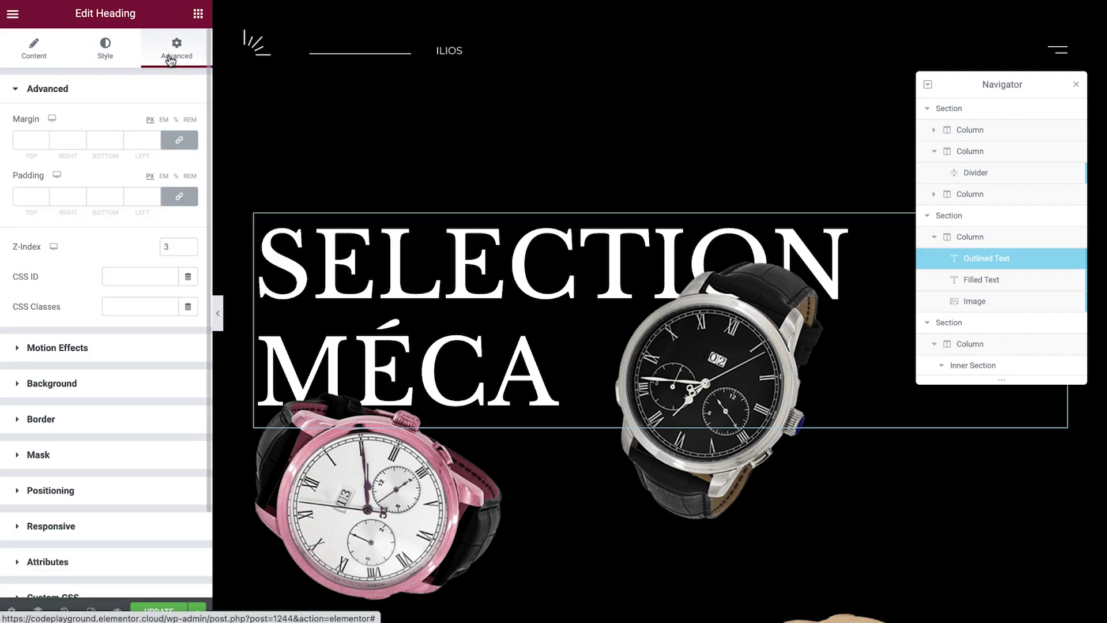
- Add custom CSS selector{ -webkit-text-stroke:2px #fff; } to the Outlined Text heading
{"action": "scroll", "coordinate": [106, 100], "scroll_direction": "down", "scroll_amount": 3}
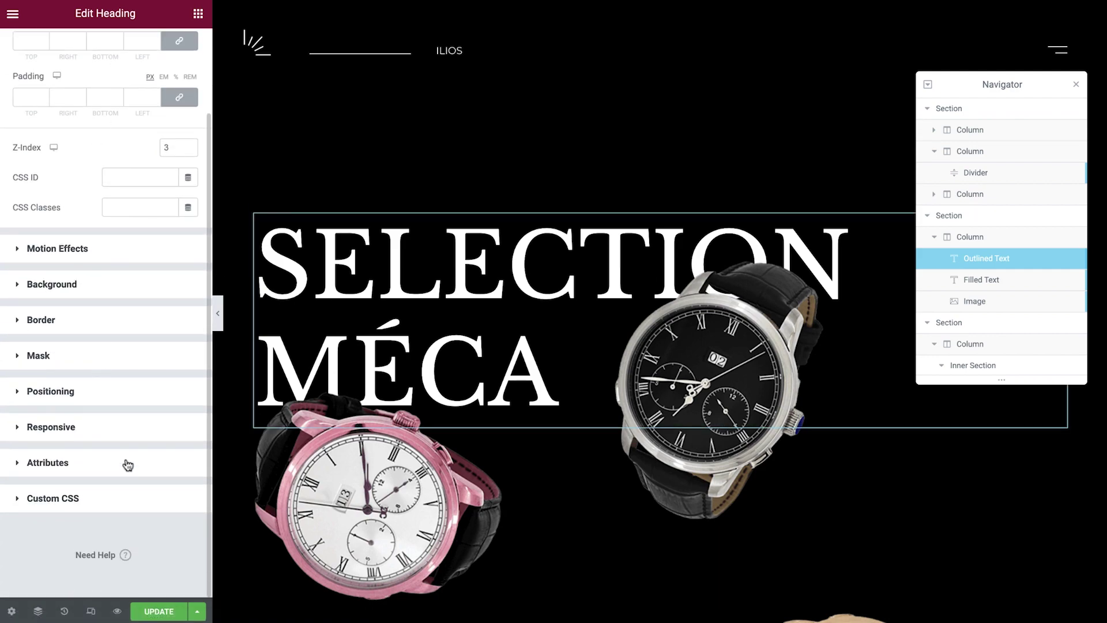
{"action": "left_click", "coordinate": [139, 507]}
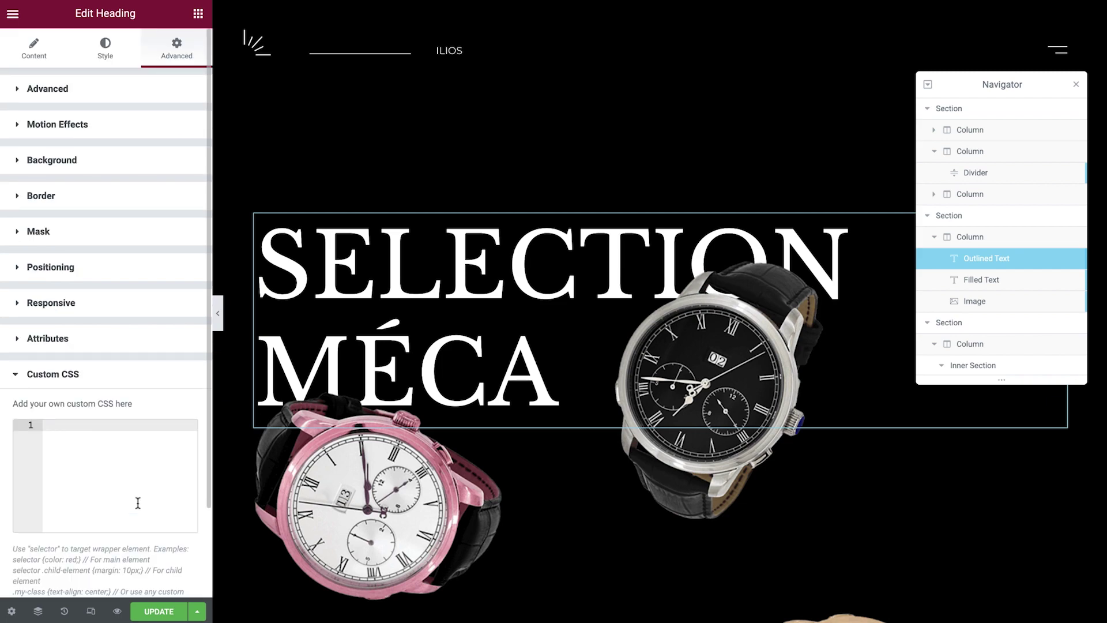
{"action": "type", "text": "selector{"}
{"action": "key", "text": "Return"}
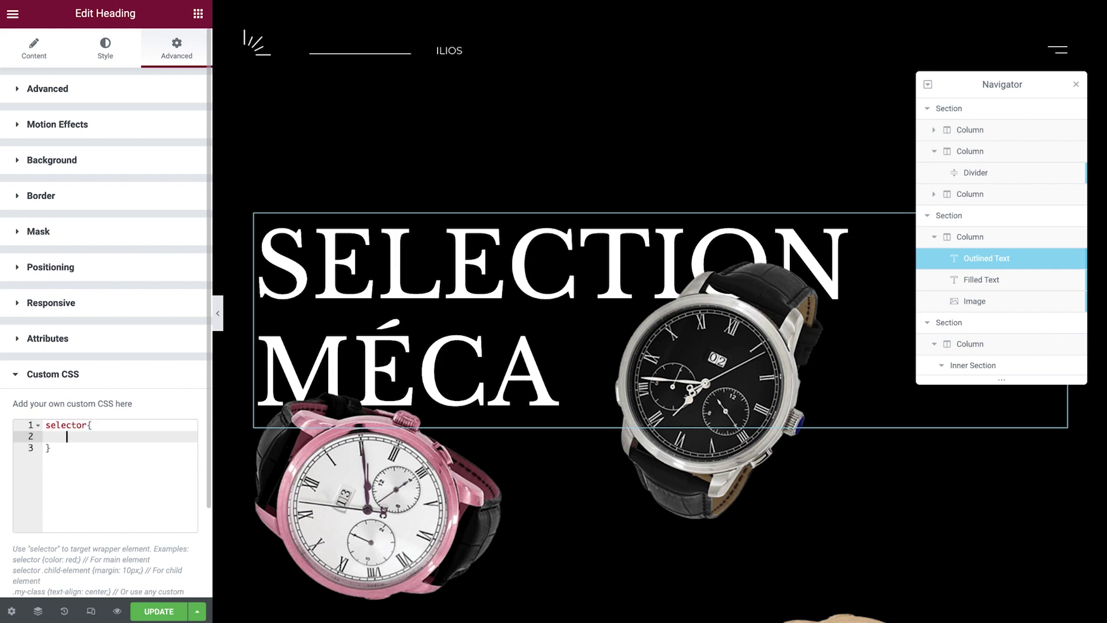
{"action": "type", "text": "-webkit-text-stroke:2px #fff"}
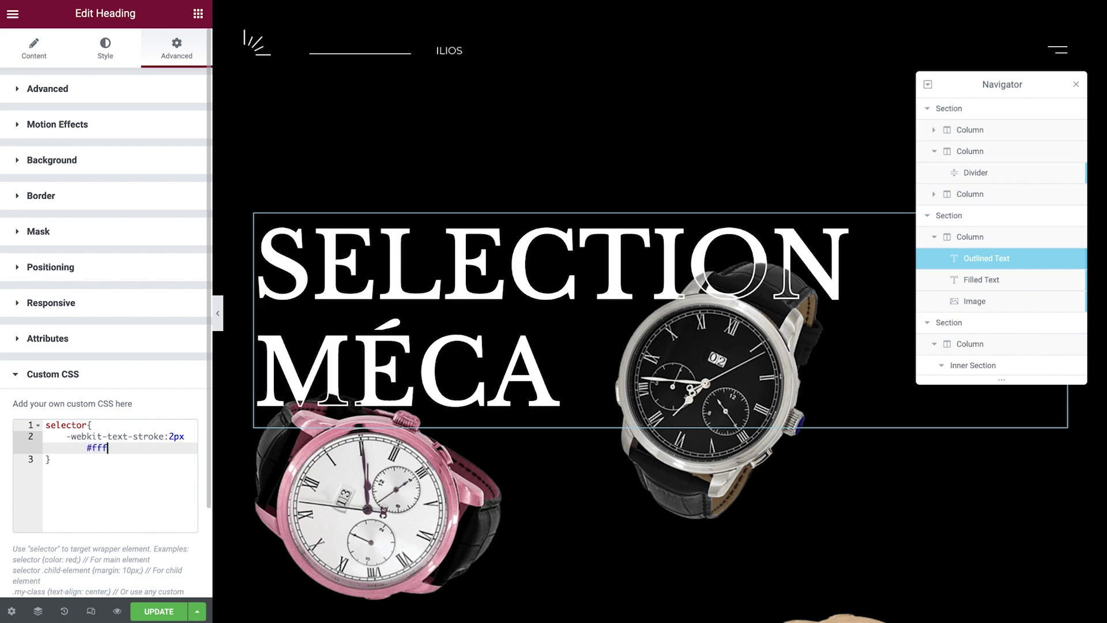
{"action": "type", "text": ";"}
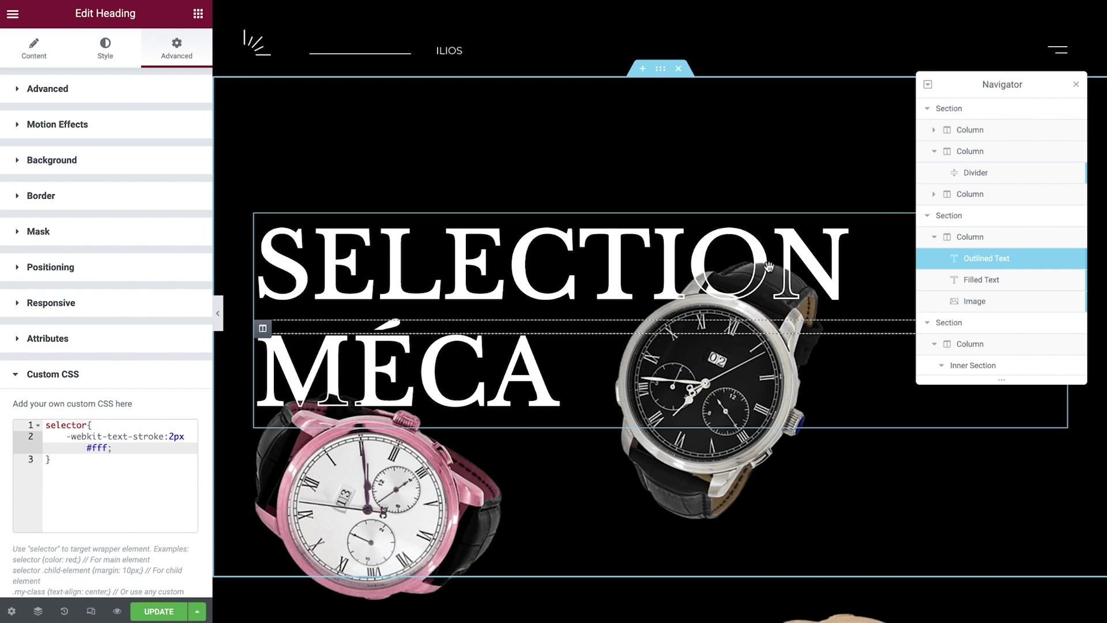
- Give the watches image a scrolling Rotate effect with direction To Right and speed 7.7
{"action": "left_click", "coordinate": [467, 479]}
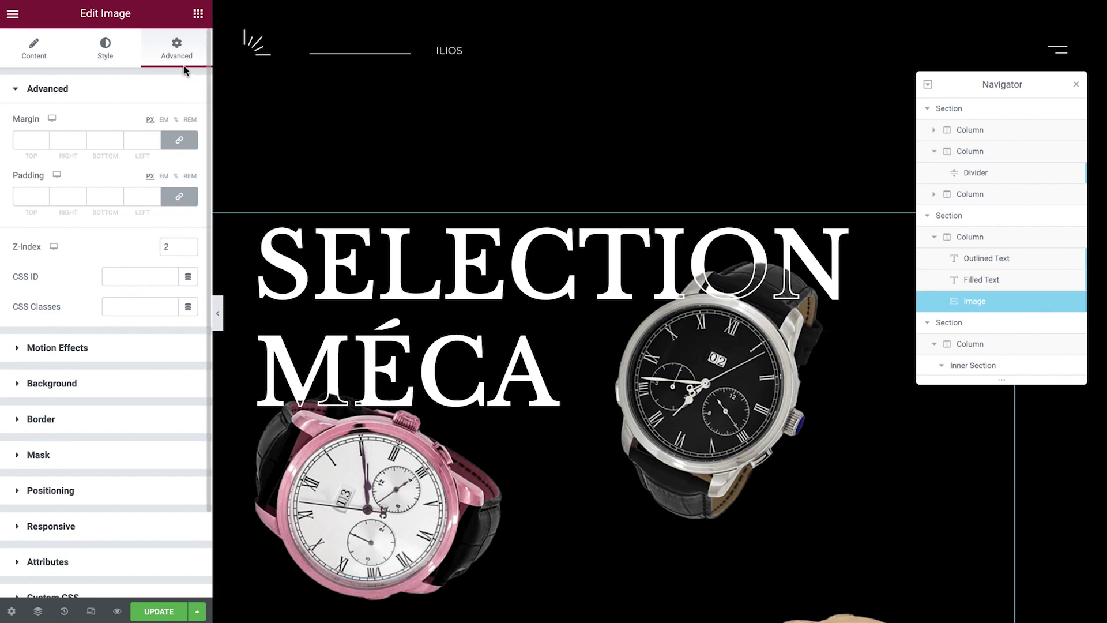
{"action": "left_click", "coordinate": [140, 358]}
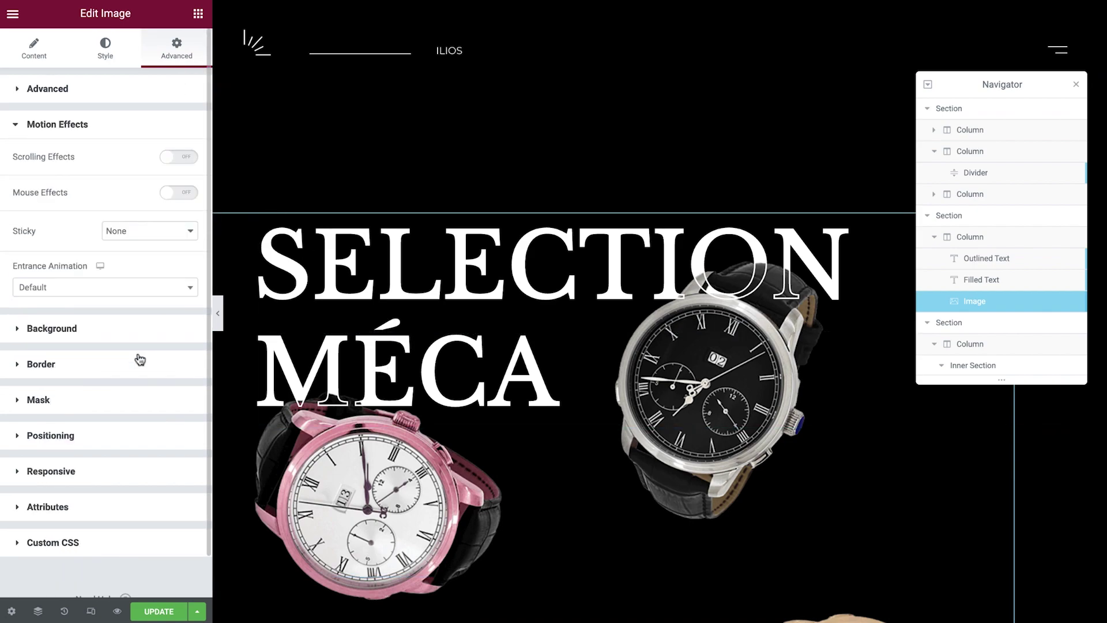
{"action": "left_click", "coordinate": [181, 158]}
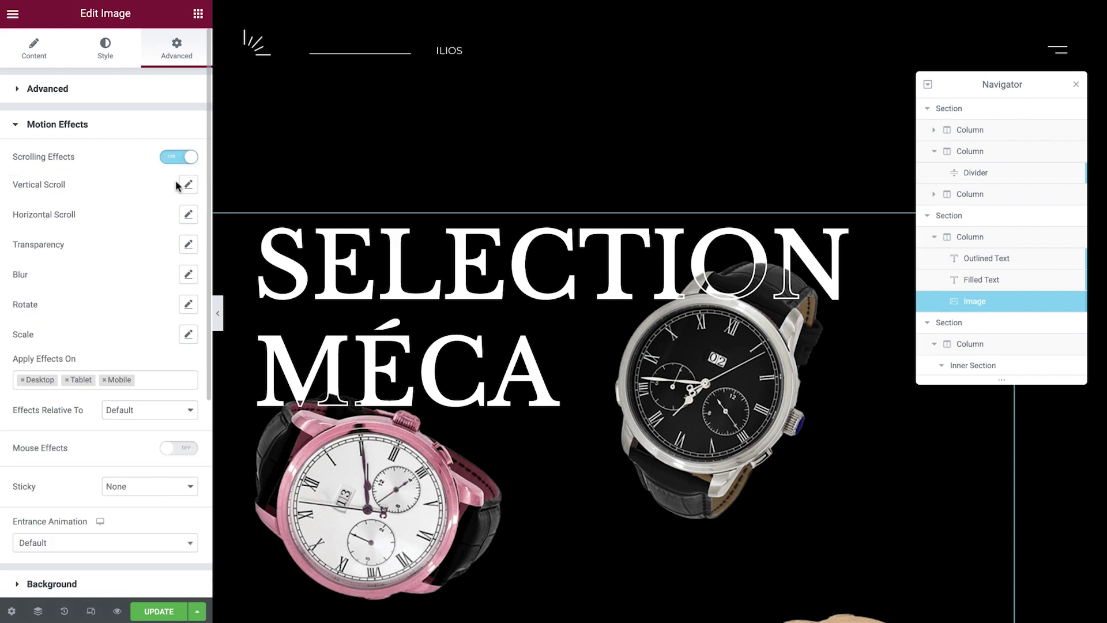
{"action": "left_click", "coordinate": [189, 304]}
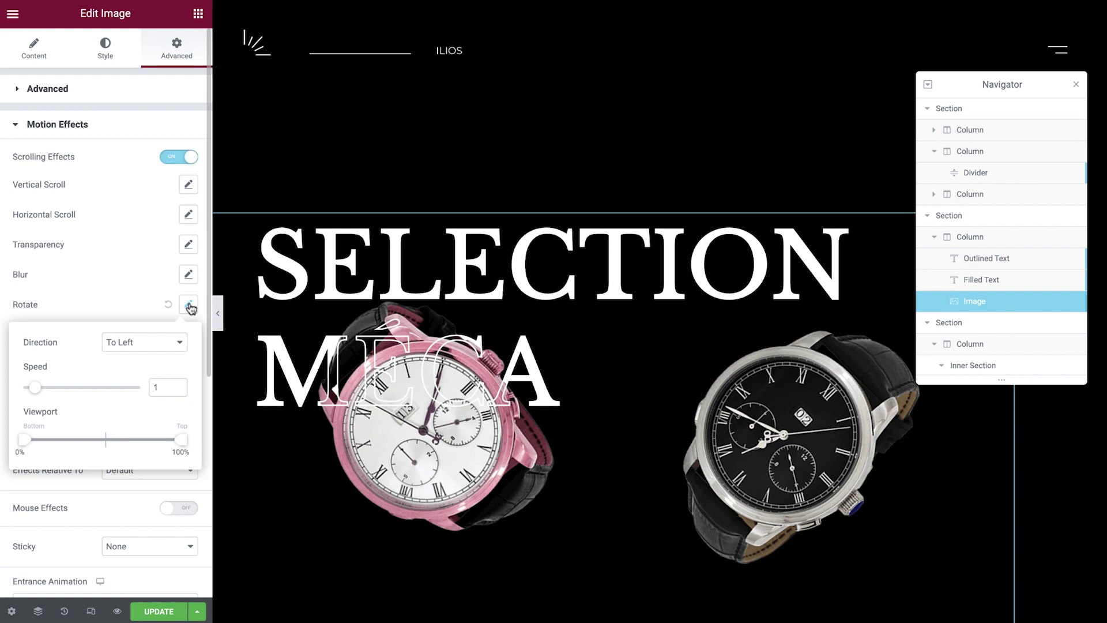
{"action": "left_click", "coordinate": [154, 338]}
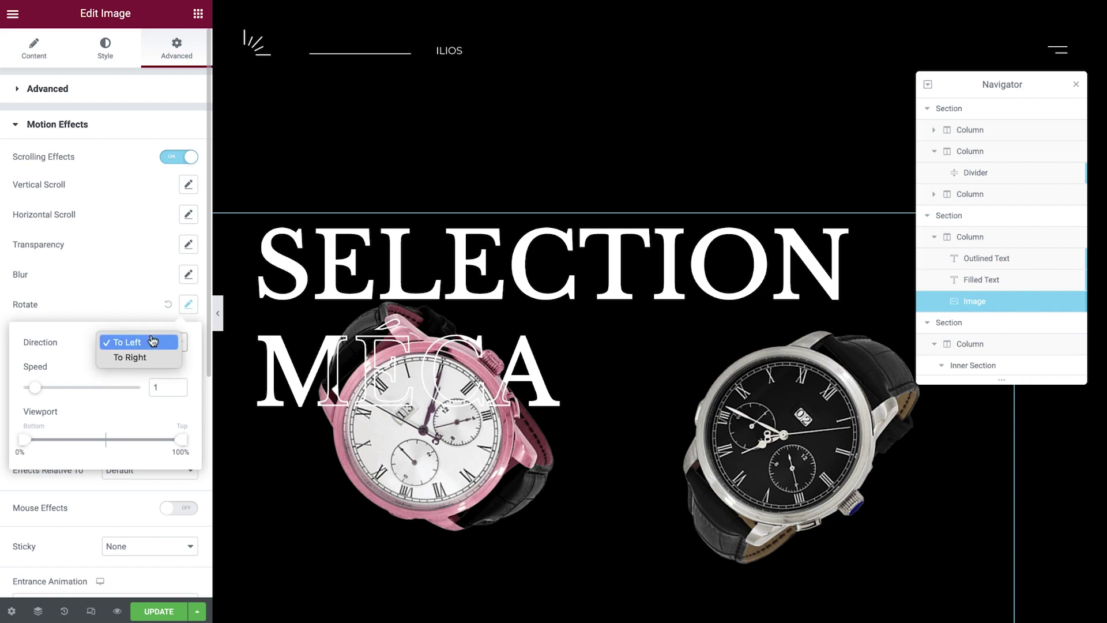
{"action": "left_click", "coordinate": [149, 359]}
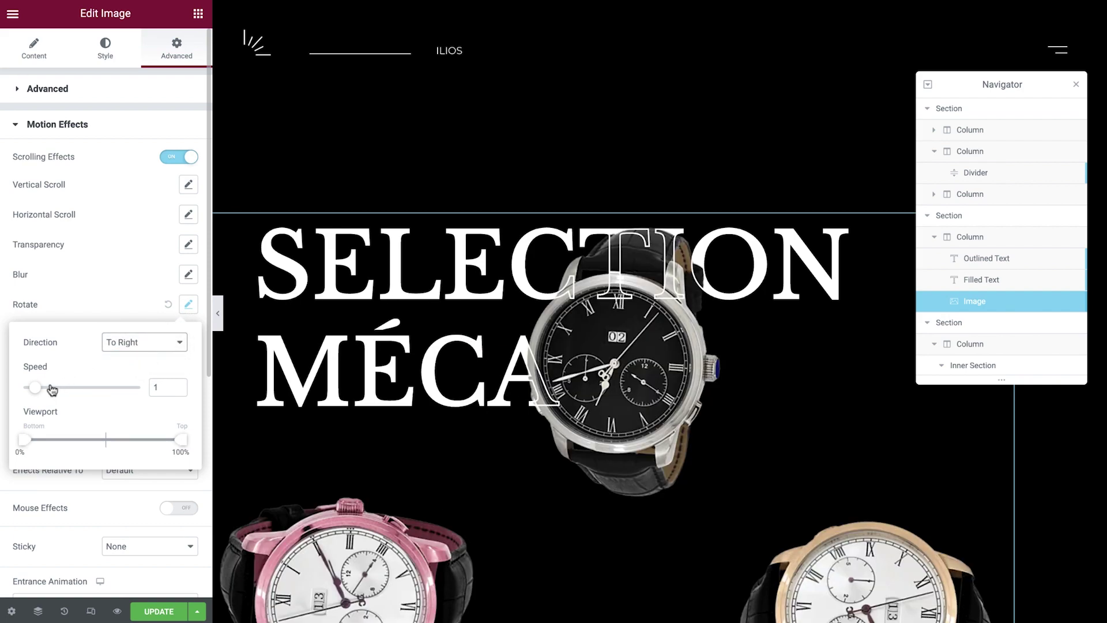
{"action": "left_click_drag", "start_coordinate": [35, 387], "coordinate": [113, 401]}
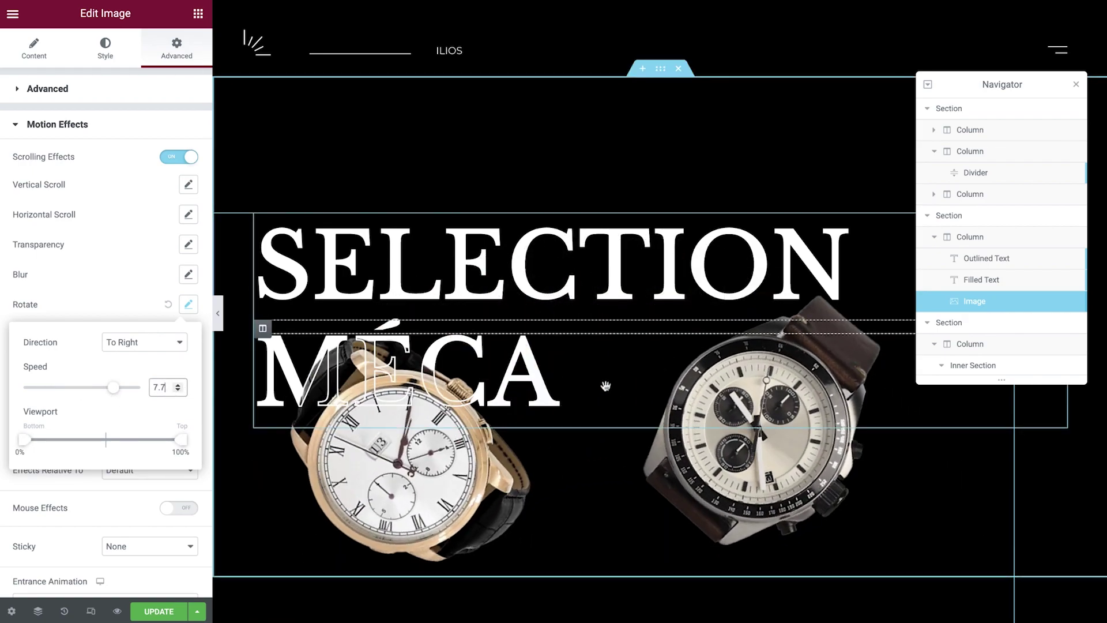
{"action": "scroll", "coordinate": [605, 386], "scroll_direction": "down", "scroll_amount": 1}
{"action": "scroll", "coordinate": [605, 386], "scroll_direction": "down", "scroll_amount": 7}
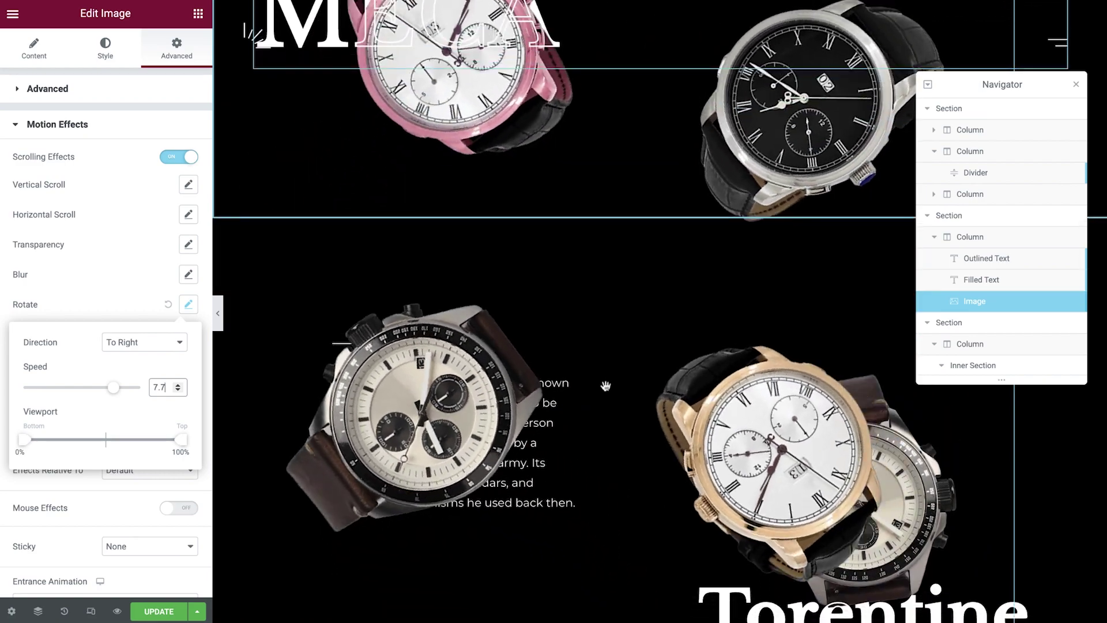
{"action": "scroll", "coordinate": [605, 385], "scroll_direction": "up", "scroll_amount": 4}
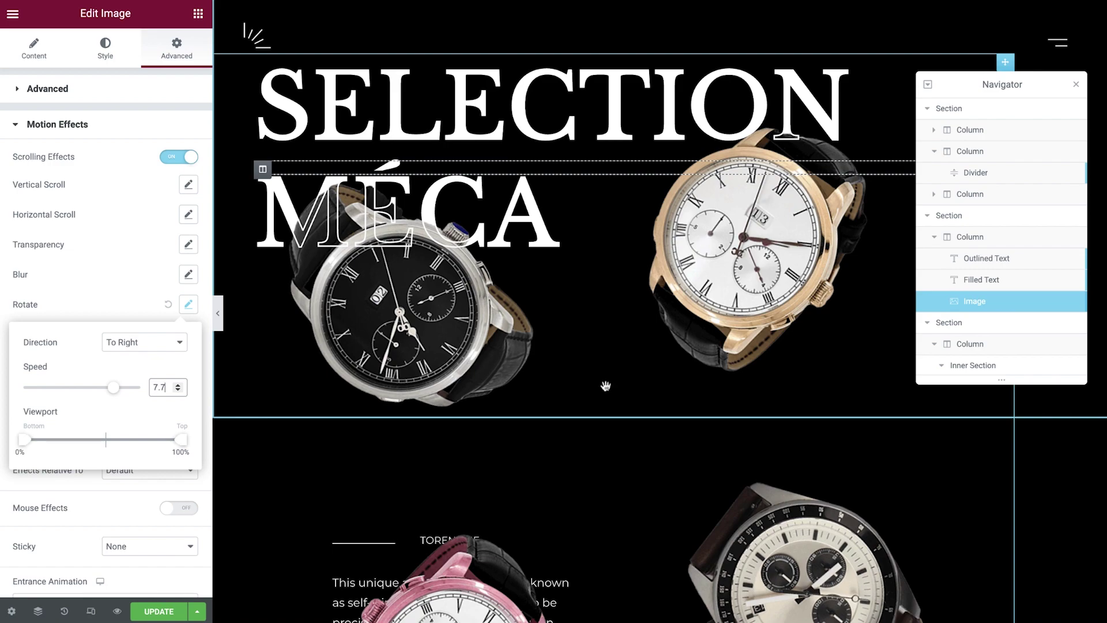
- Set the Torentine section's Z-Index to 2 in Advanced settings, then close the Navigator
{"action": "left_click", "coordinate": [947, 324]}
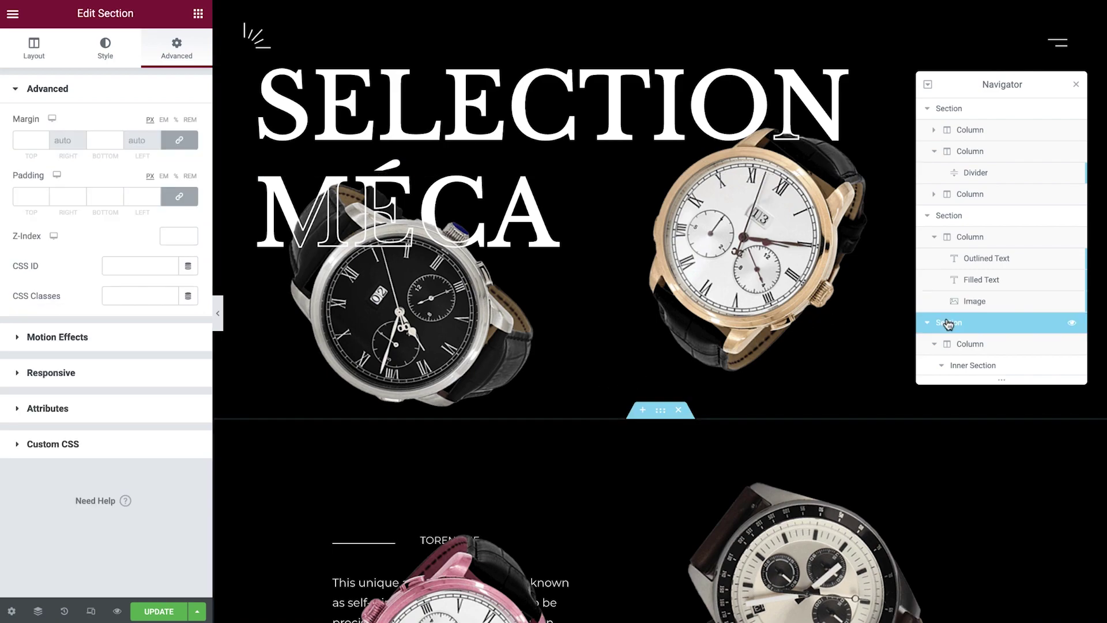
{"action": "left_click", "coordinate": [105, 49]}
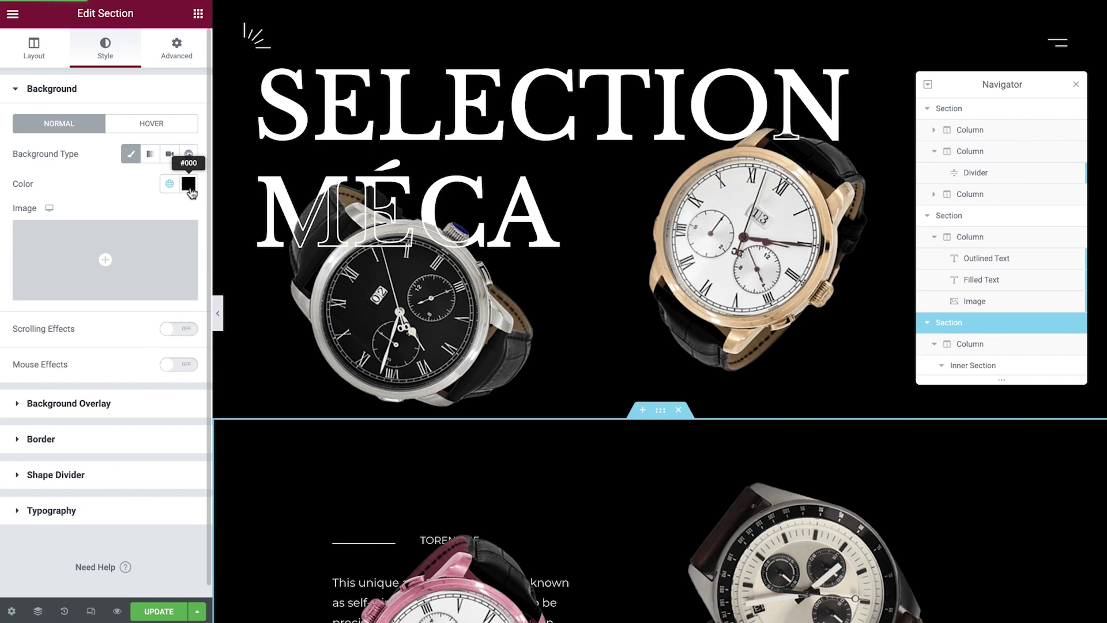
{"action": "left_click", "coordinate": [183, 53]}
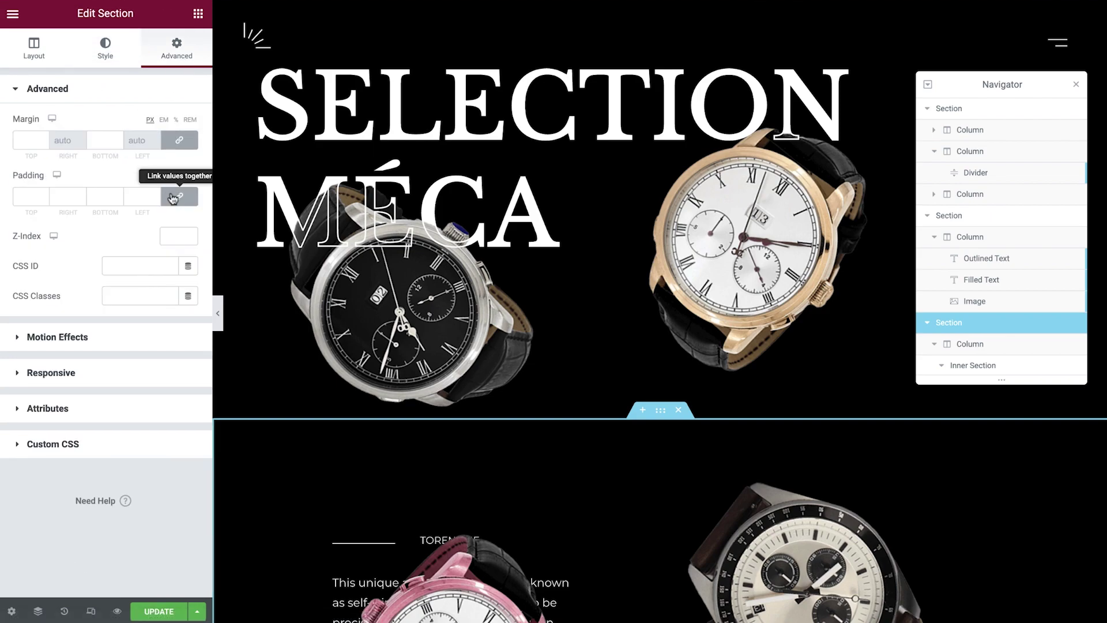
{"action": "left_click", "coordinate": [173, 236]}
{"action": "type", "text": "2"}
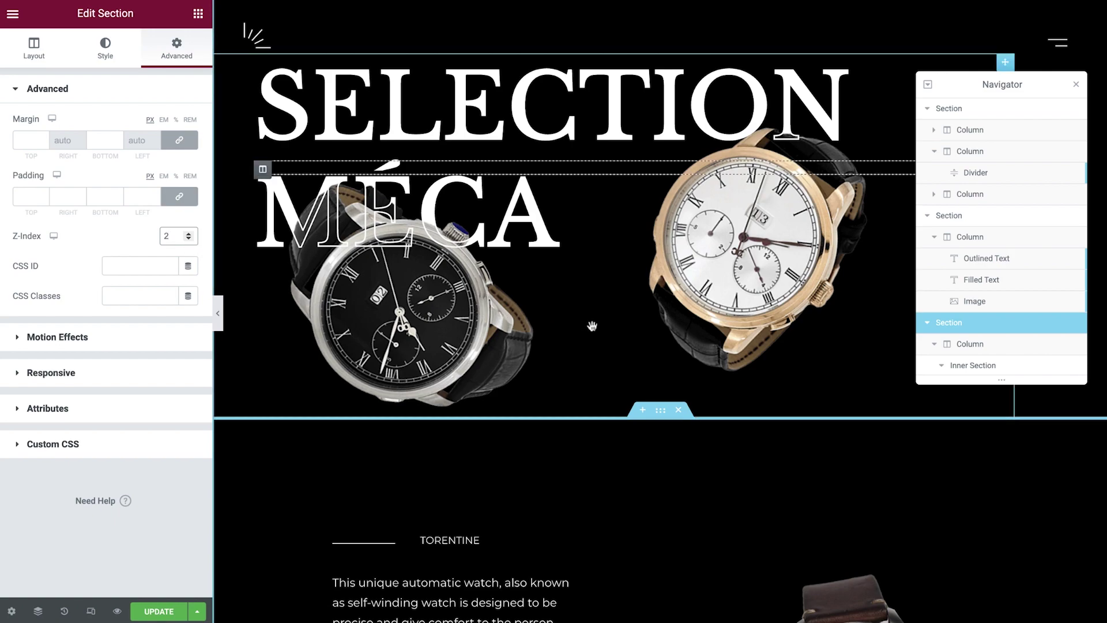
{"action": "scroll", "coordinate": [592, 325], "scroll_direction": "down", "scroll_amount": 5}
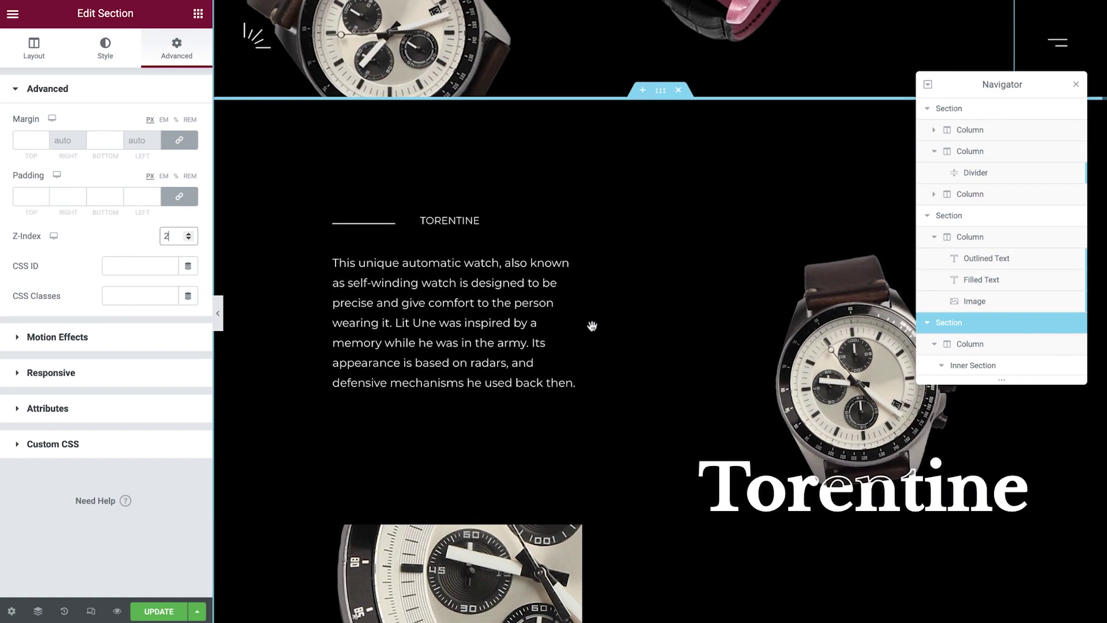
{"action": "scroll", "coordinate": [592, 325], "scroll_direction": "up", "scroll_amount": 6}
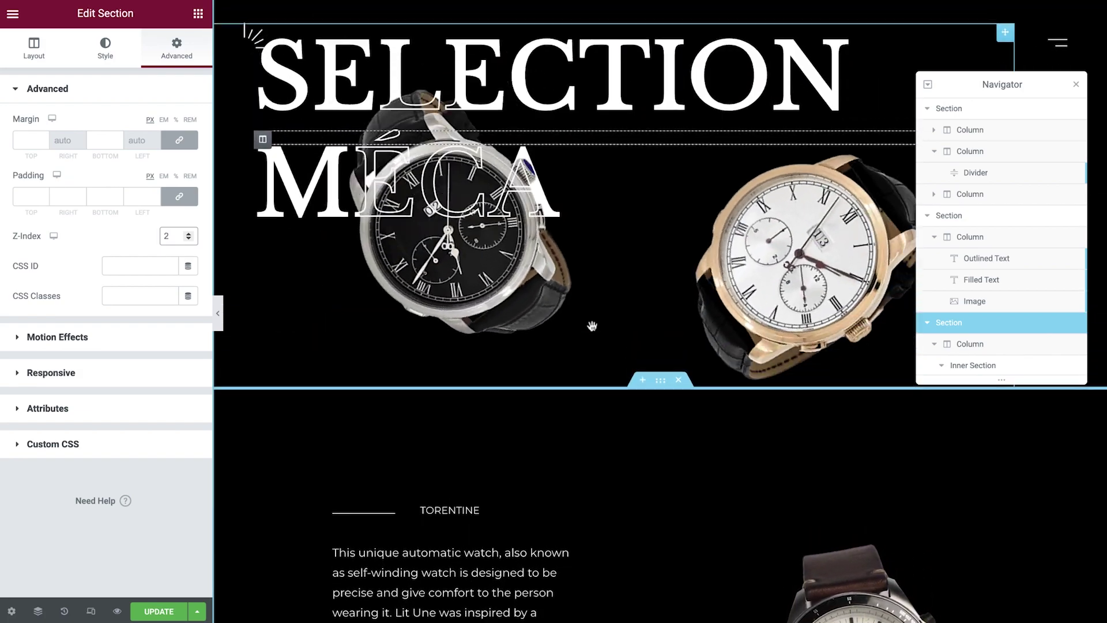
{"action": "scroll", "coordinate": [592, 326], "scroll_direction": "up", "scroll_amount": 2}
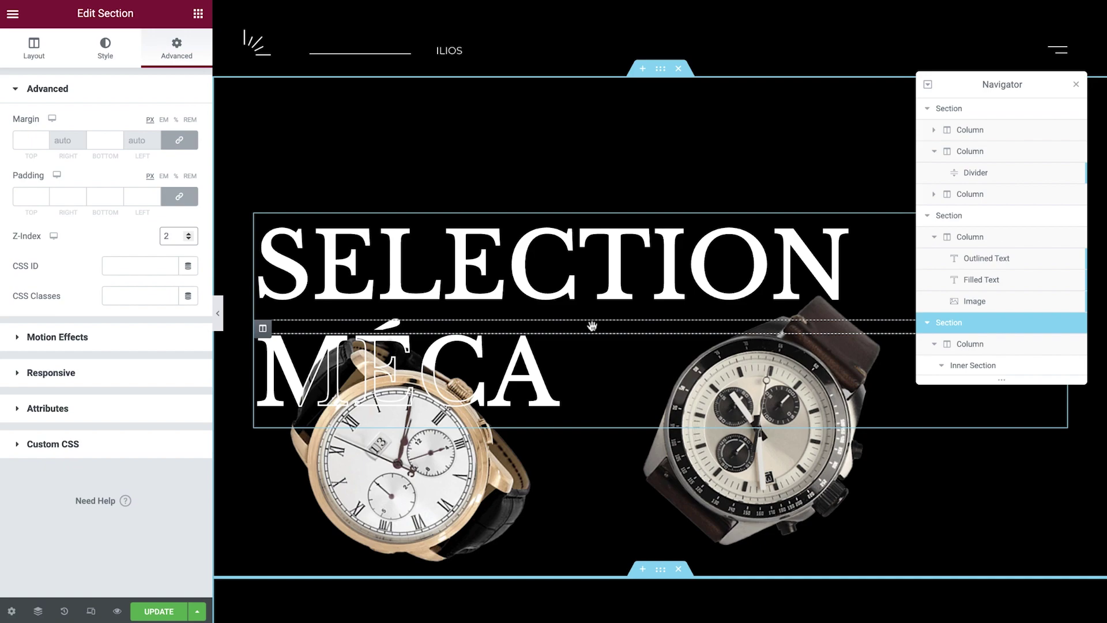
{"action": "left_click", "coordinate": [1075, 86]}
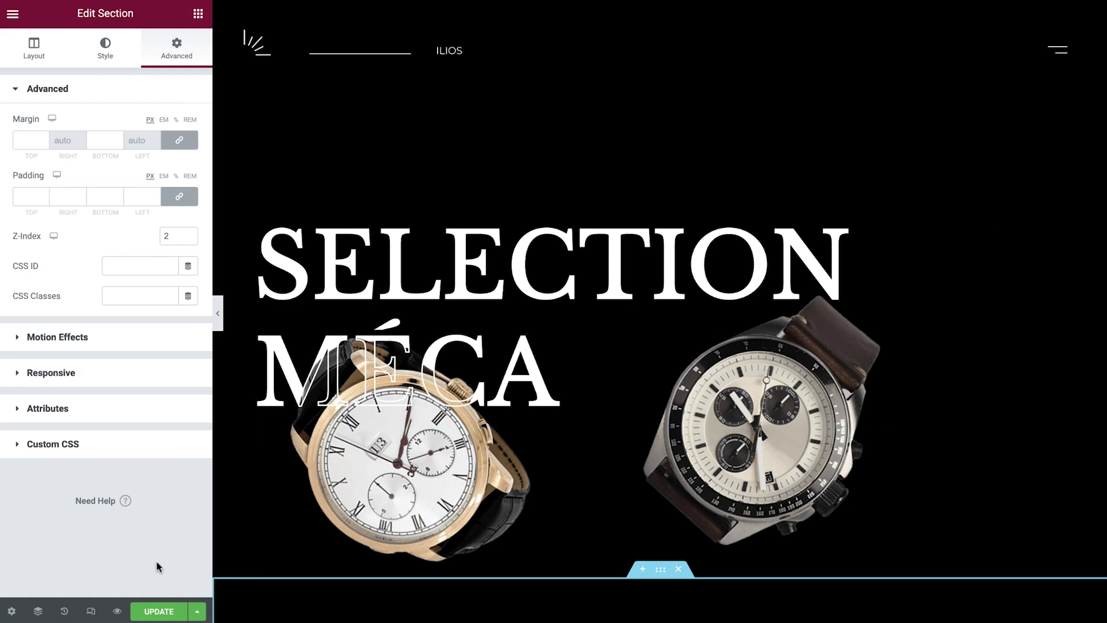
- In the tablet preview, set the hero section's minimum height to 47 VH
{"action": "left_click", "coordinate": [87, 612]}
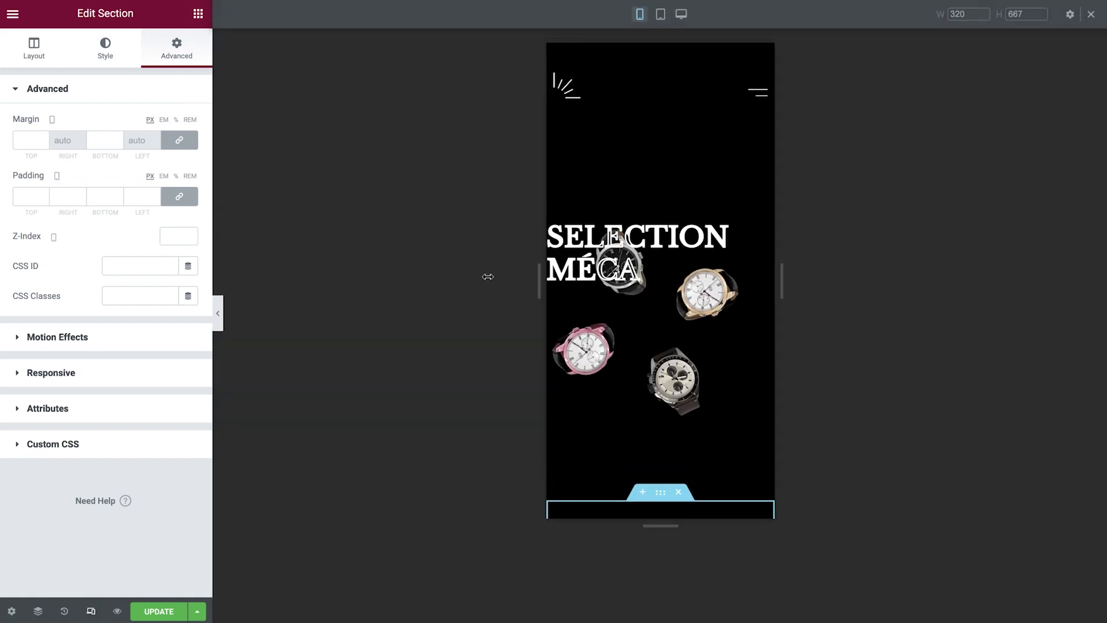
{"action": "left_click", "coordinate": [661, 15]}
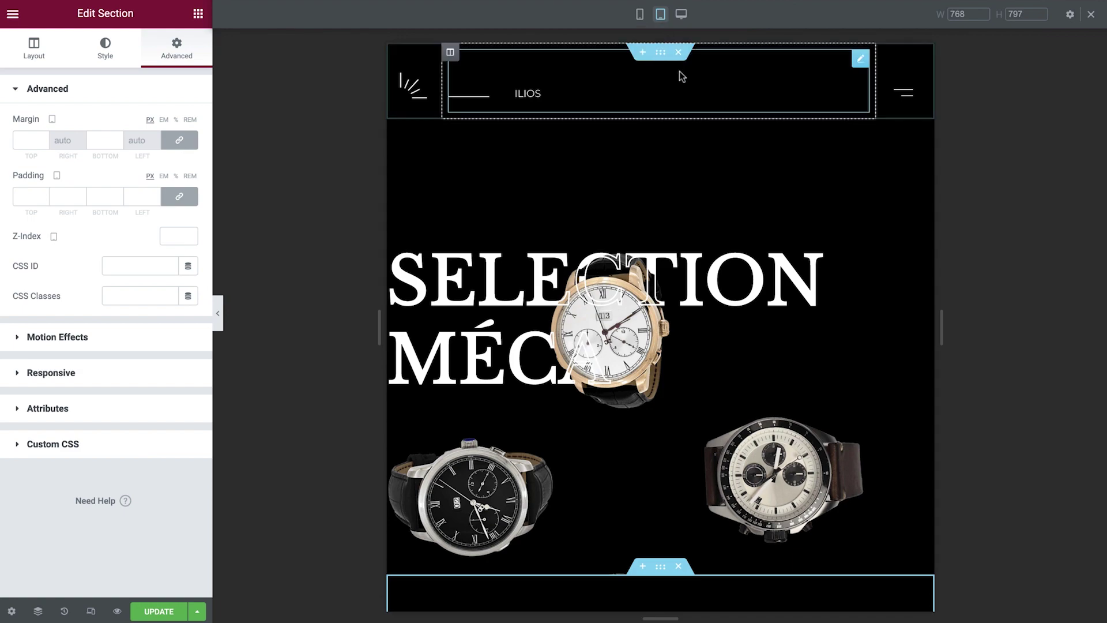
{"action": "left_click", "coordinate": [661, 113]}
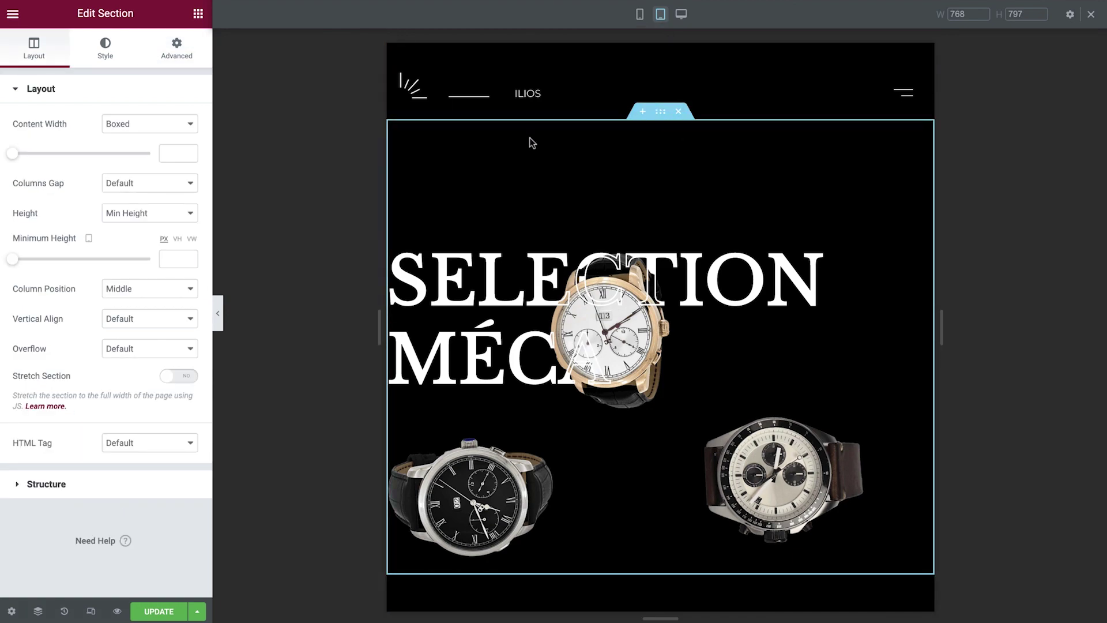
{"action": "left_click", "coordinate": [177, 239]}
{"action": "left_click", "coordinate": [177, 257]}
{"action": "type", "text": "47"}
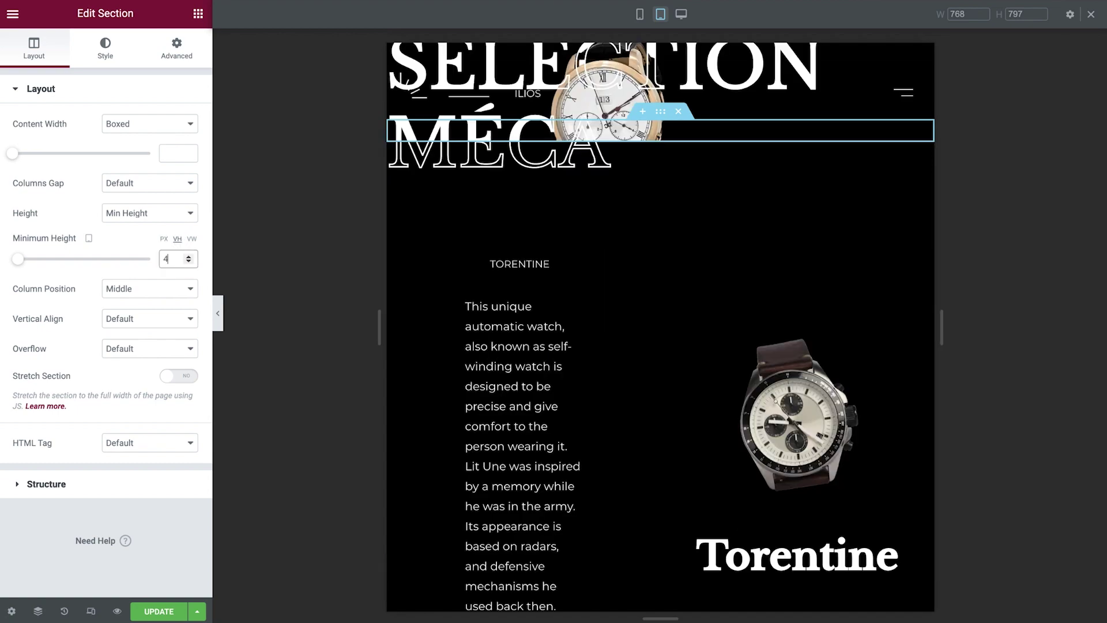
- Offset the Outlined Text heading by 10 VW horizontally and -10 VH vertically
{"action": "left_click", "coordinate": [38, 611]}
{"action": "left_click", "coordinate": [971, 258]}
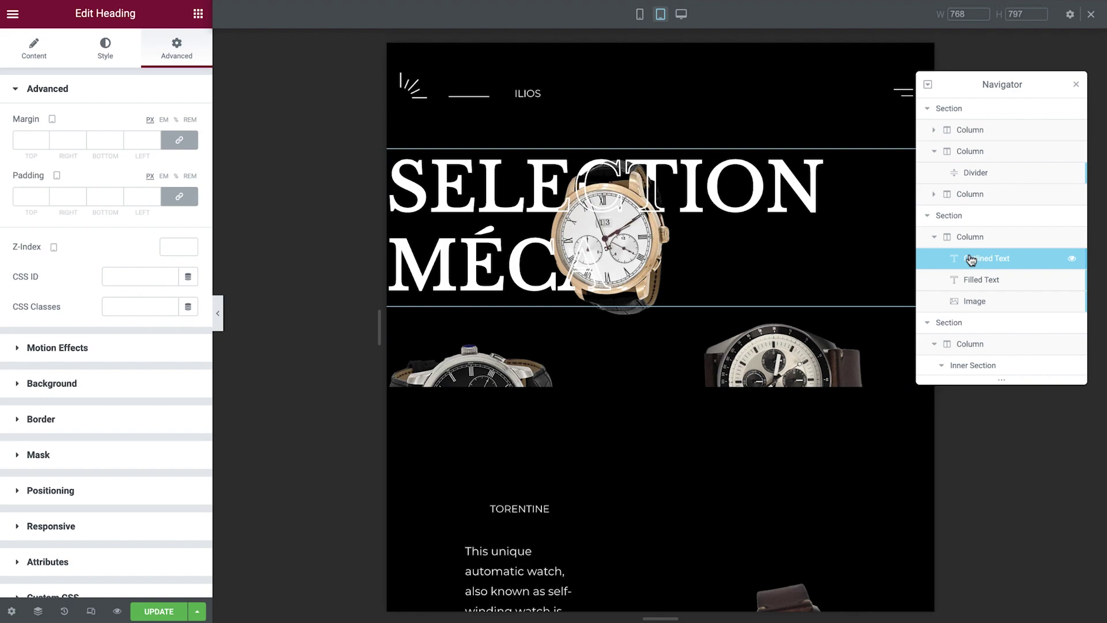
{"action": "left_click", "coordinate": [156, 494]}
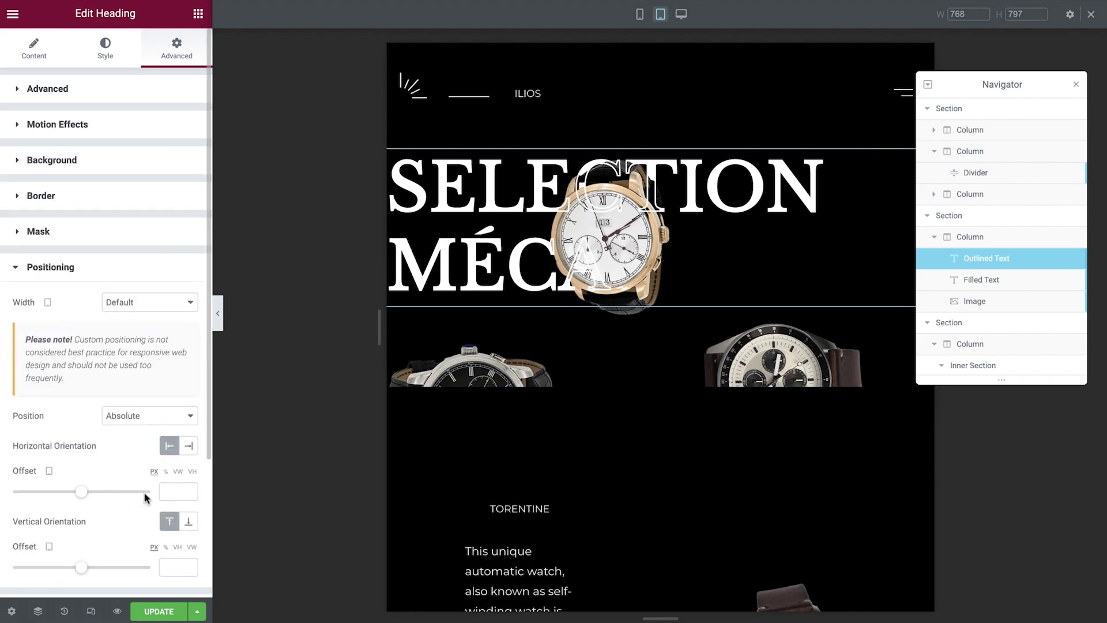
{"action": "left_click", "coordinate": [179, 471]}
{"action": "left_click", "coordinate": [173, 491]}
{"action": "type", "text": "10"}
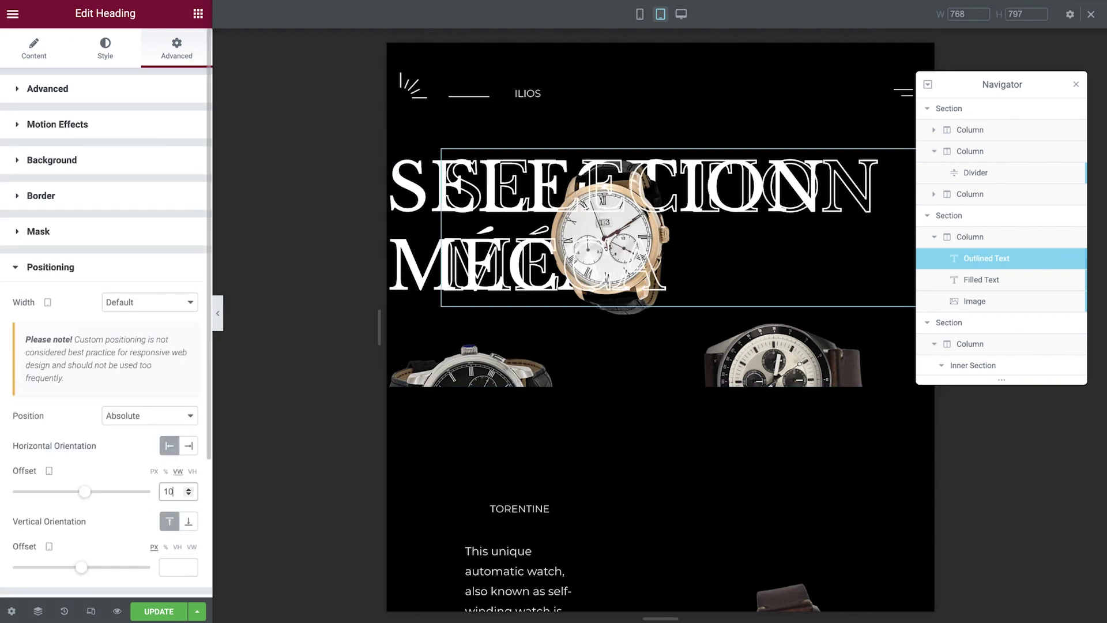
{"action": "left_click", "coordinate": [177, 547]}
{"action": "left_click", "coordinate": [173, 567]}
{"action": "type", "text": "-10"}
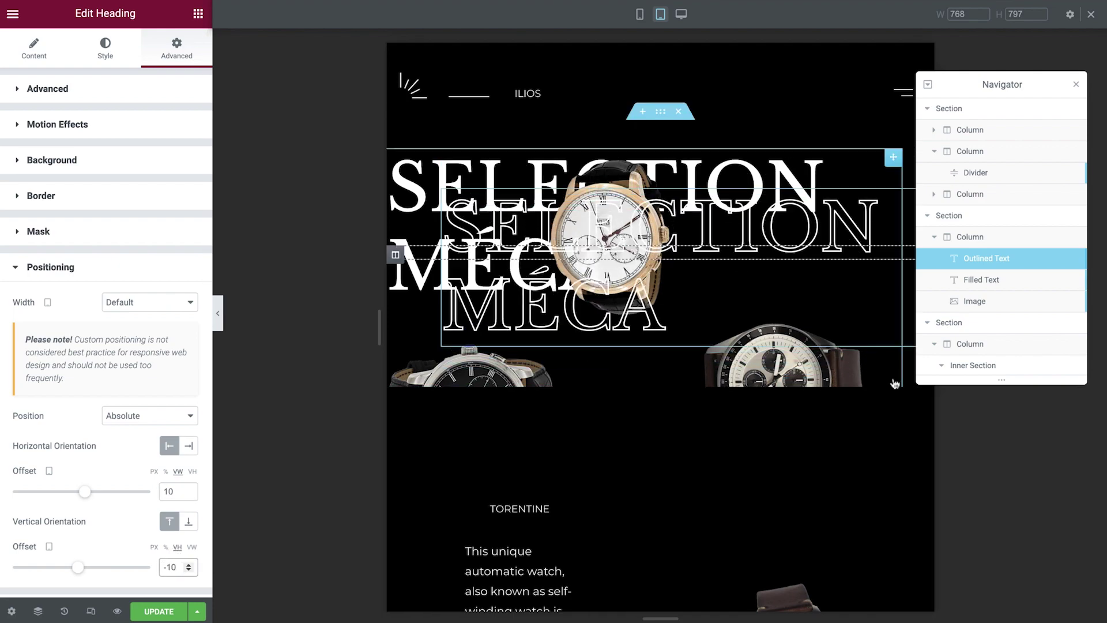
- Offset the Filled Text heading by 10 VW horizontally and -10 VH vertically
{"action": "left_click", "coordinate": [988, 287]}
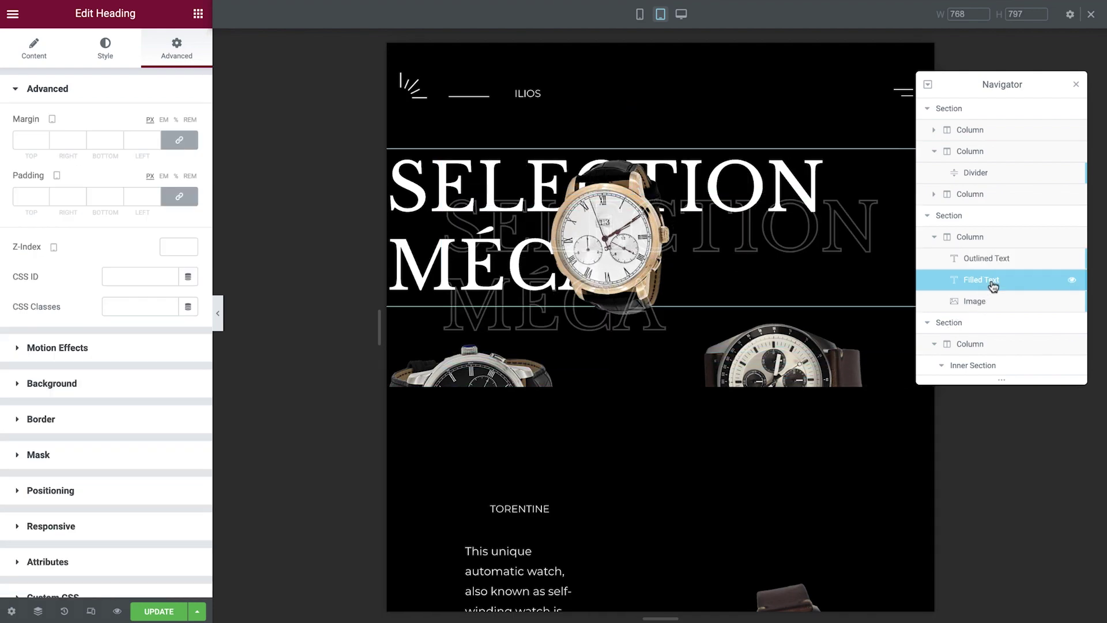
{"action": "left_click", "coordinate": [193, 496]}
{"action": "left_click", "coordinate": [177, 471]}
{"action": "left_click", "coordinate": [170, 491]}
{"action": "type", "text": "10"}
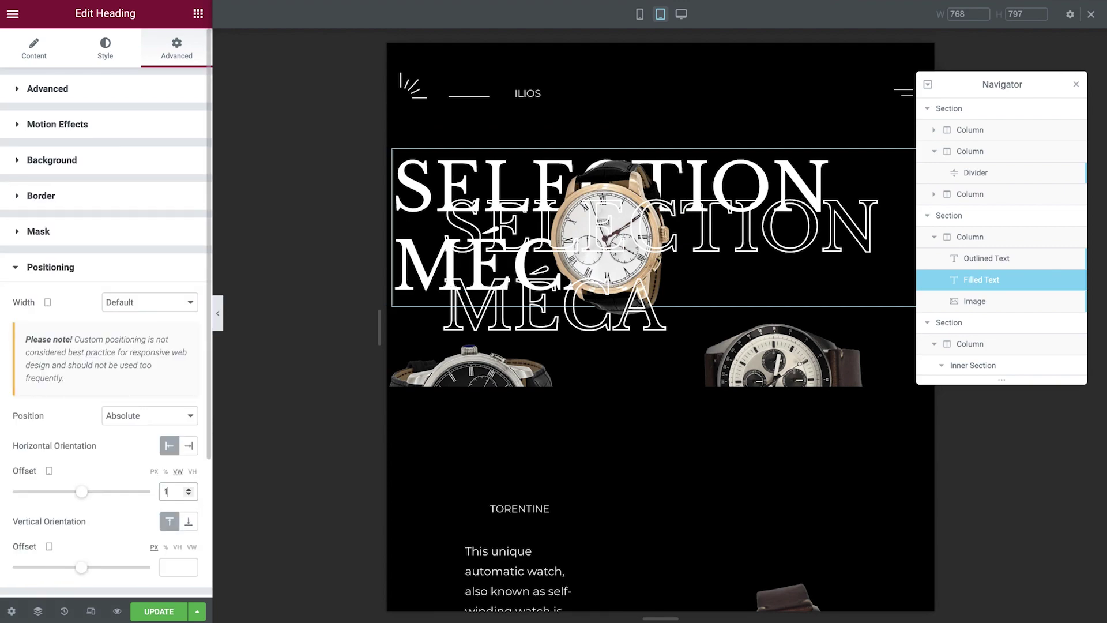
{"action": "left_click", "coordinate": [177, 547]}
{"action": "left_click", "coordinate": [173, 567]}
{"action": "type", "text": "-10"}
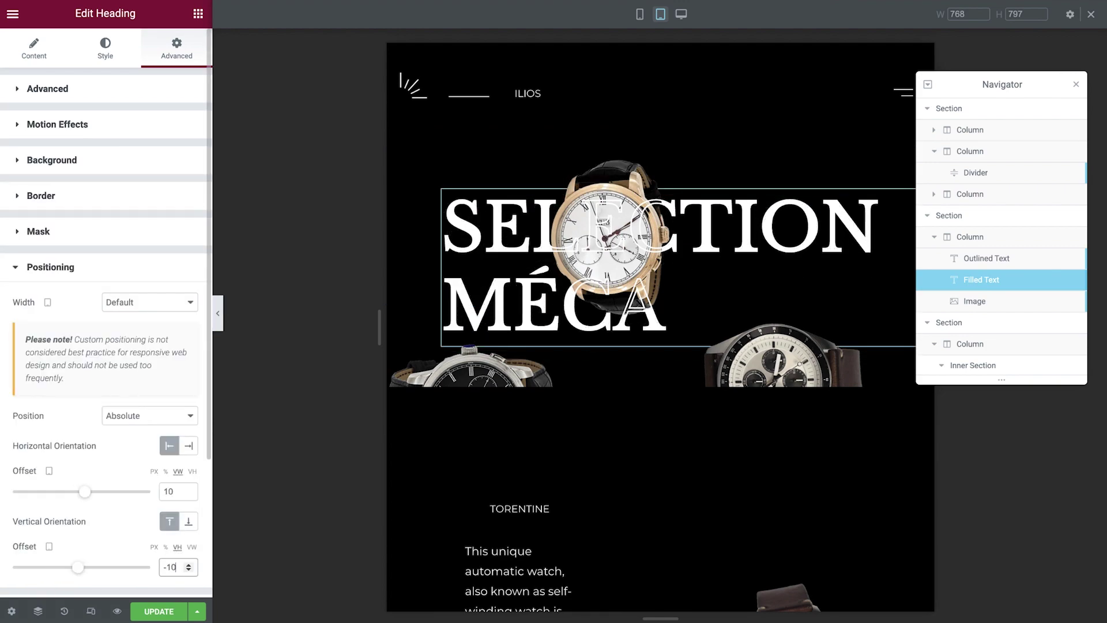
- Give the watches image a vertical offset of -10 VH
{"action": "left_click", "coordinate": [449, 372]}
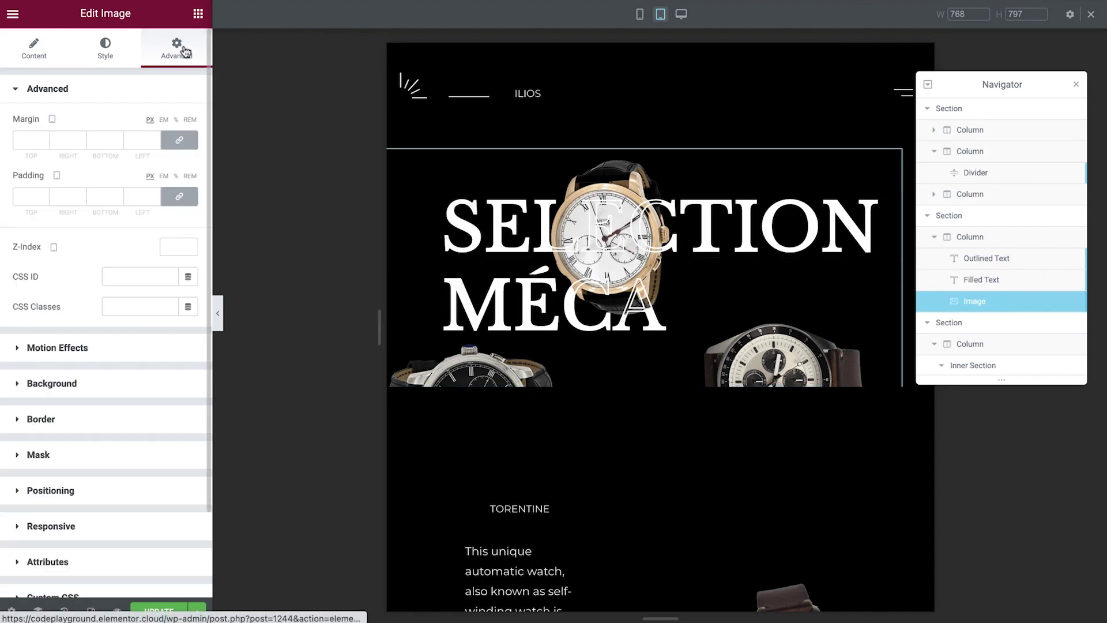
{"action": "left_click", "coordinate": [86, 490]}
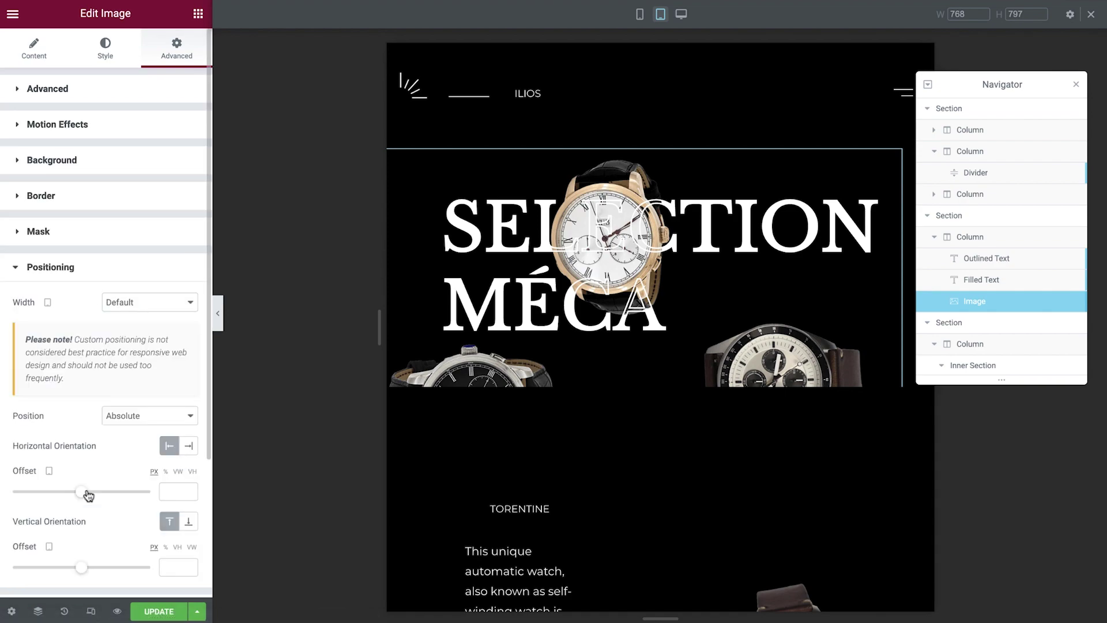
{"action": "left_click", "coordinate": [177, 547]}
{"action": "left_click", "coordinate": [177, 563]}
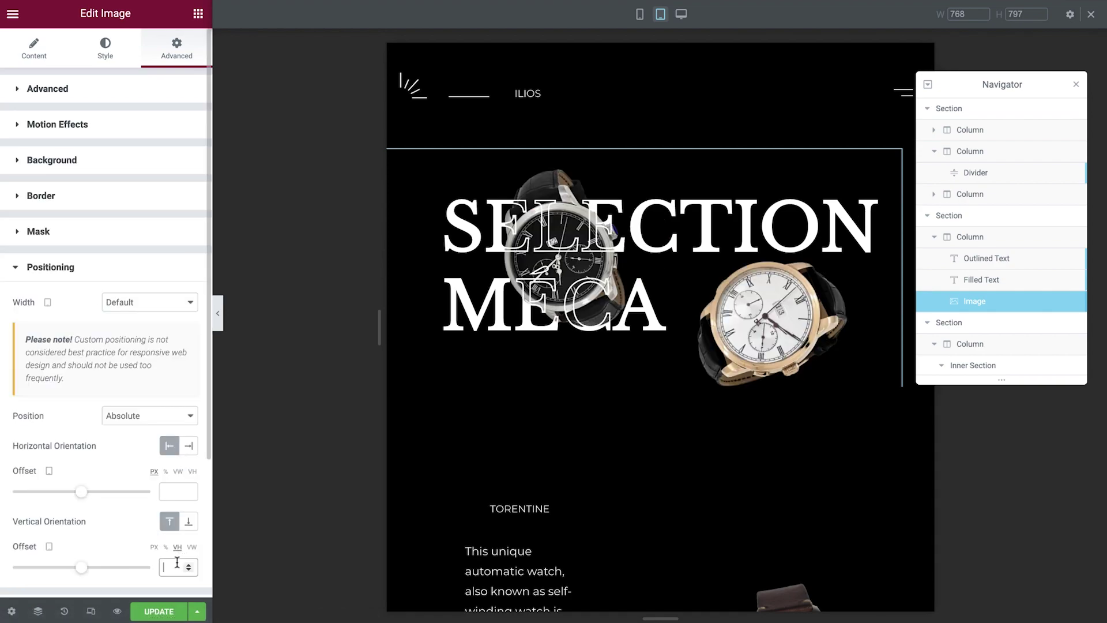
{"action": "type", "text": "-10"}
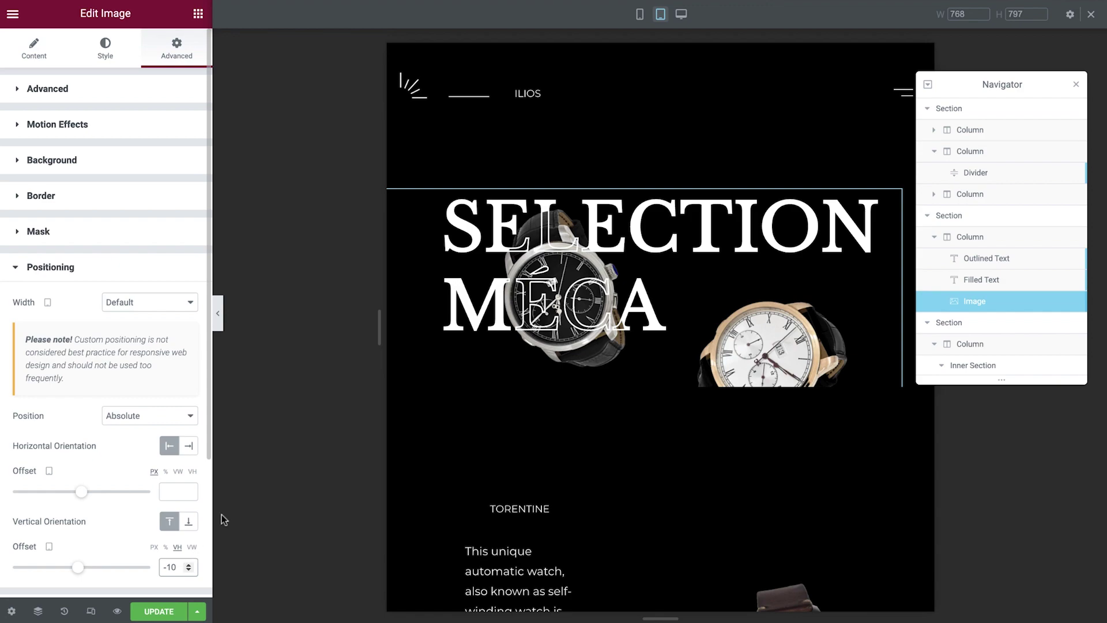
- In the mobile preview, set the hero section's minimum height to 25 VH
{"action": "left_click", "coordinate": [639, 18]}
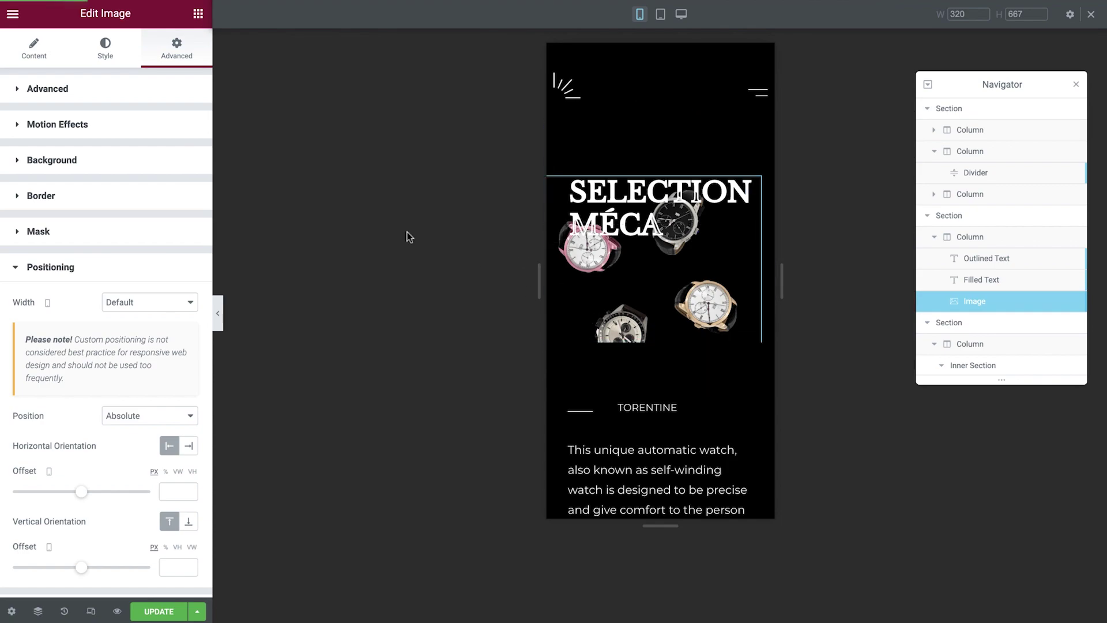
{"action": "left_click", "coordinate": [163, 131]}
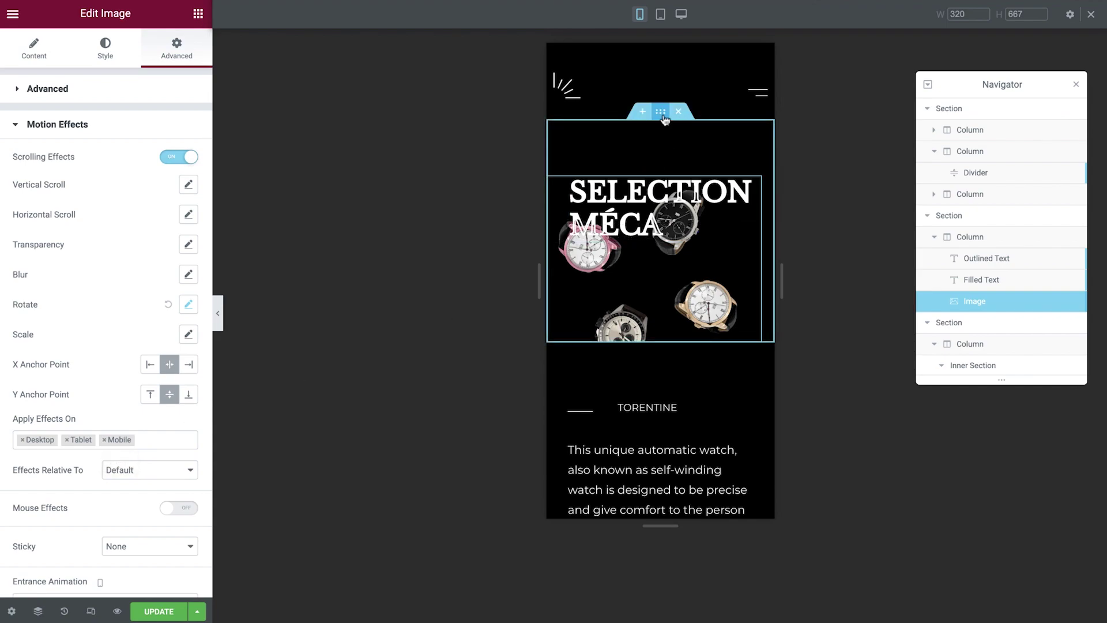
{"action": "left_click", "coordinate": [653, 113]}
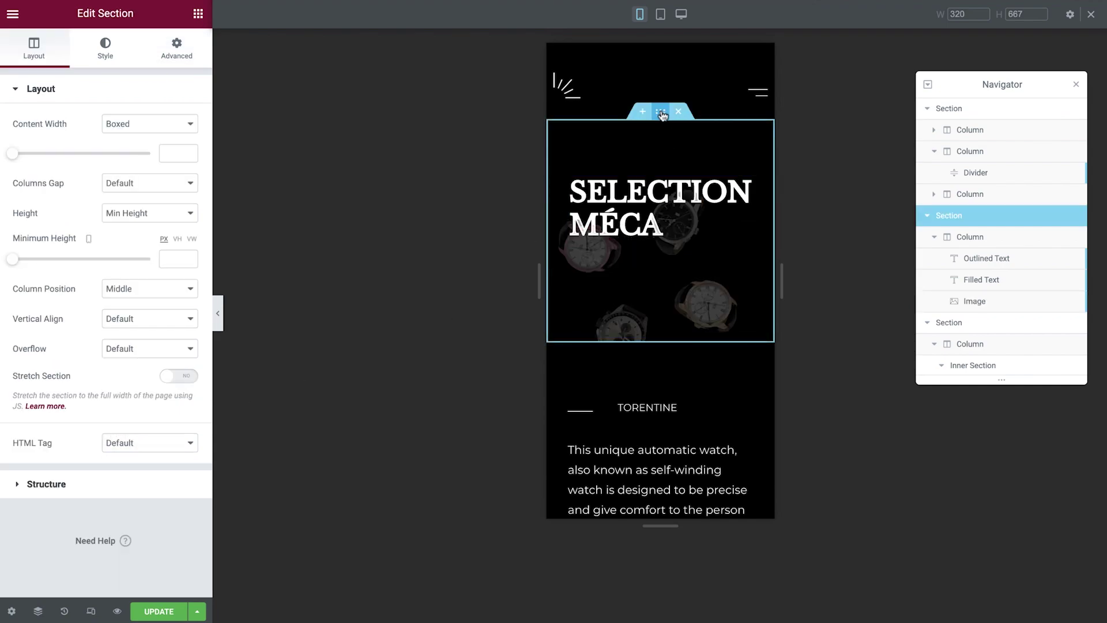
{"action": "left_click", "coordinate": [178, 240]}
{"action": "left_click", "coordinate": [179, 257]}
{"action": "type", "text": "25"}
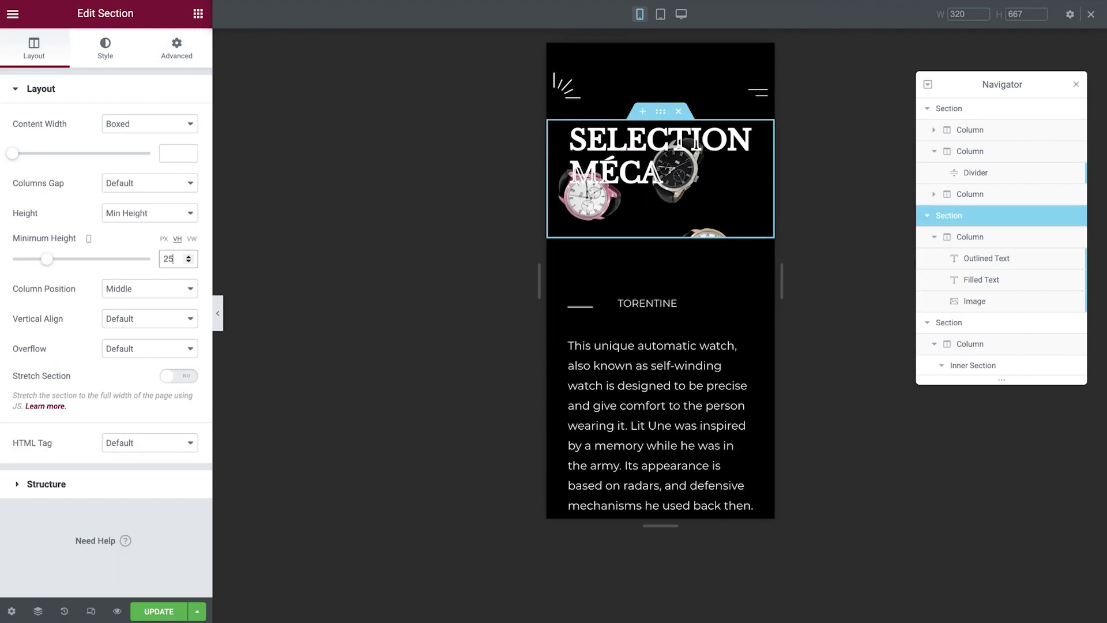
- Set the watches image width to 120 VW and its max width to 120
{"action": "left_click", "coordinate": [564, 223]}
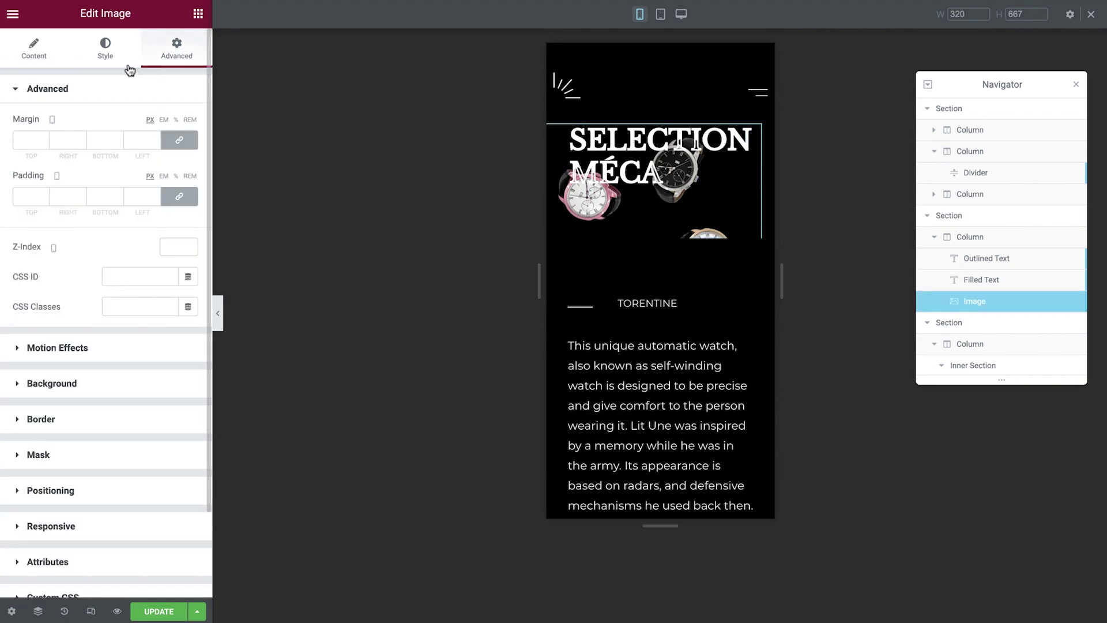
{"action": "left_click", "coordinate": [123, 68]}
{"action": "left_click", "coordinate": [192, 120]}
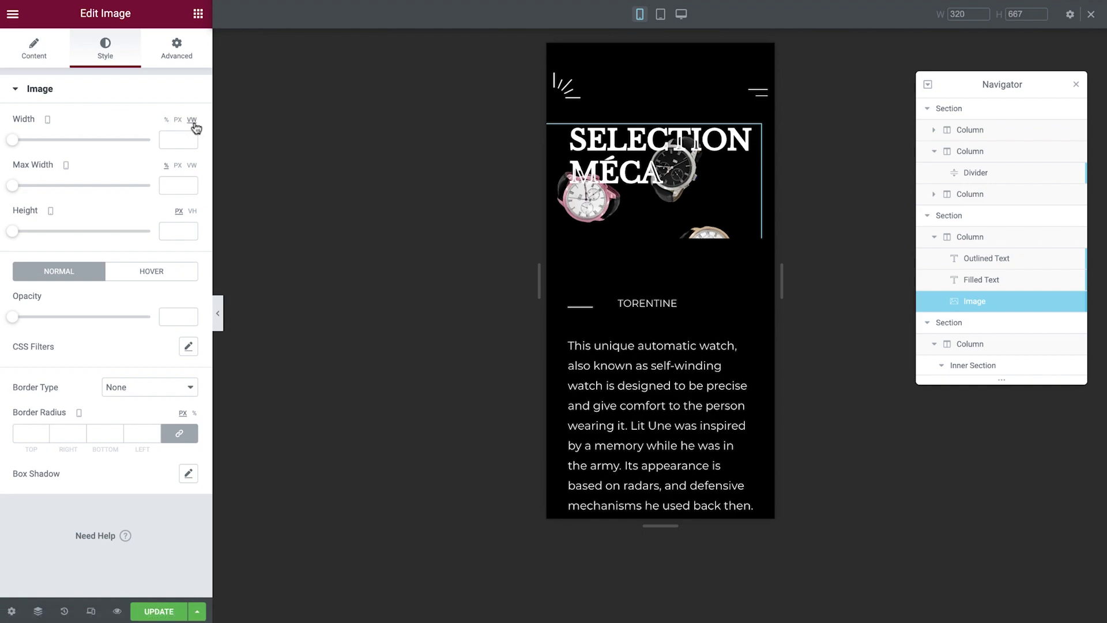
{"action": "left_click", "coordinate": [176, 139]}
{"action": "type", "text": "120"}
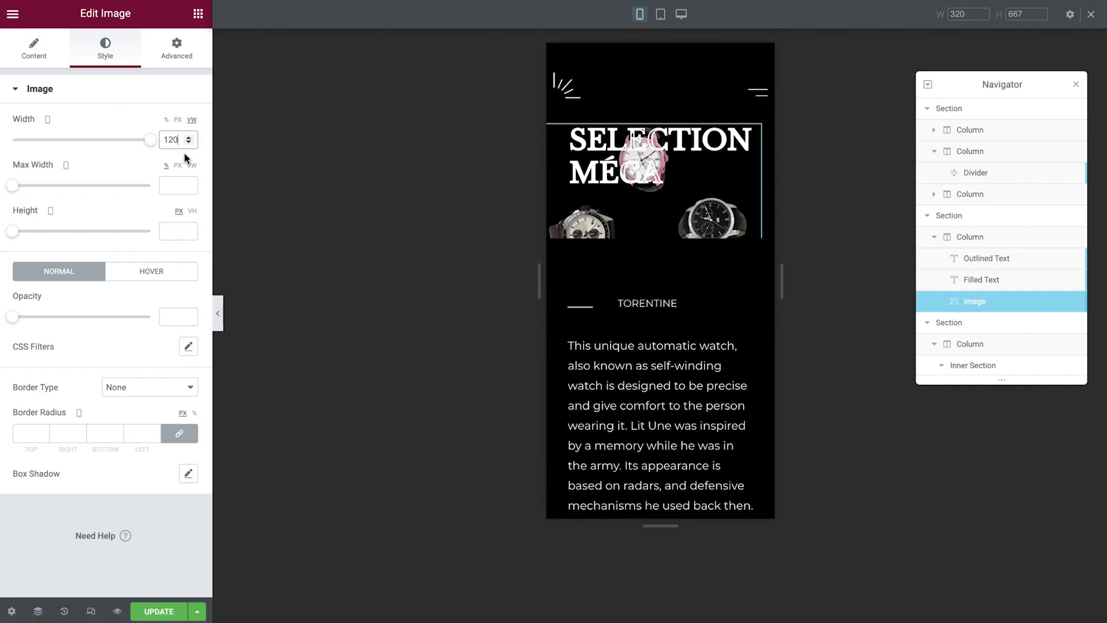
{"action": "left_click", "coordinate": [175, 185]}
{"action": "type", "text": "120"}
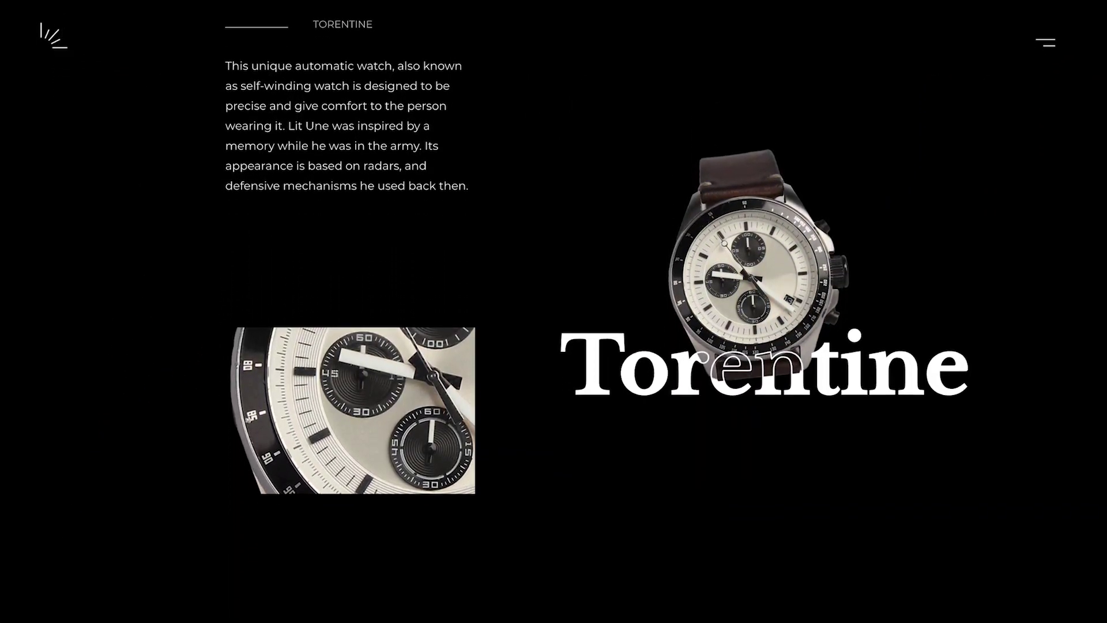
{"action": "scroll", "coordinate": [553, 311], "scroll_direction": "down", "scroll_amount": 7}
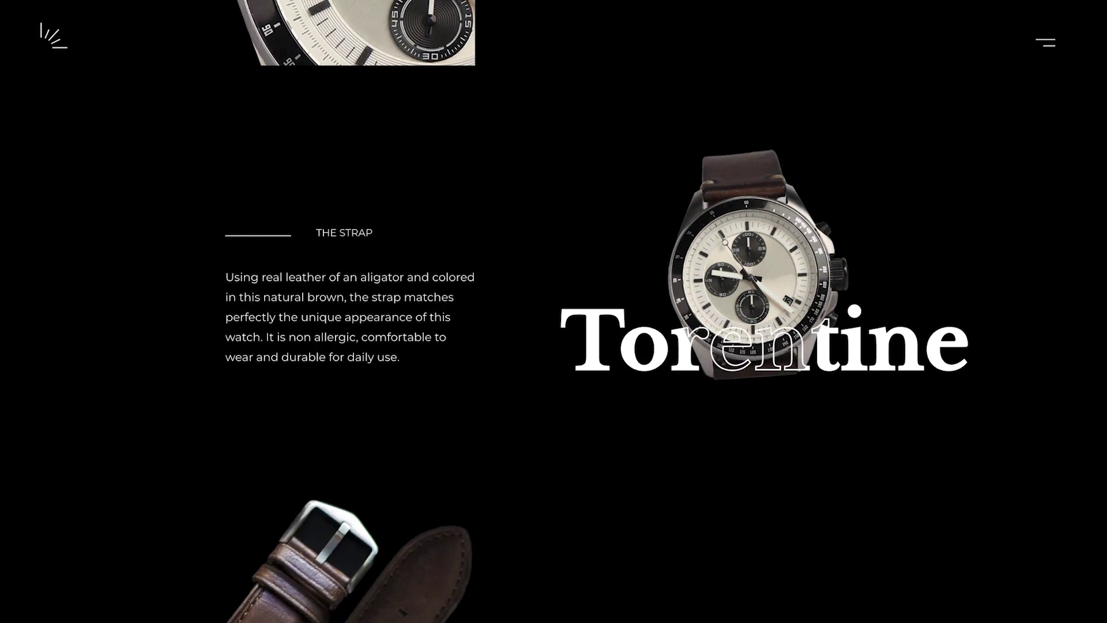
{"action": "scroll", "coordinate": [554, 312], "scroll_direction": "down", "scroll_amount": 2}
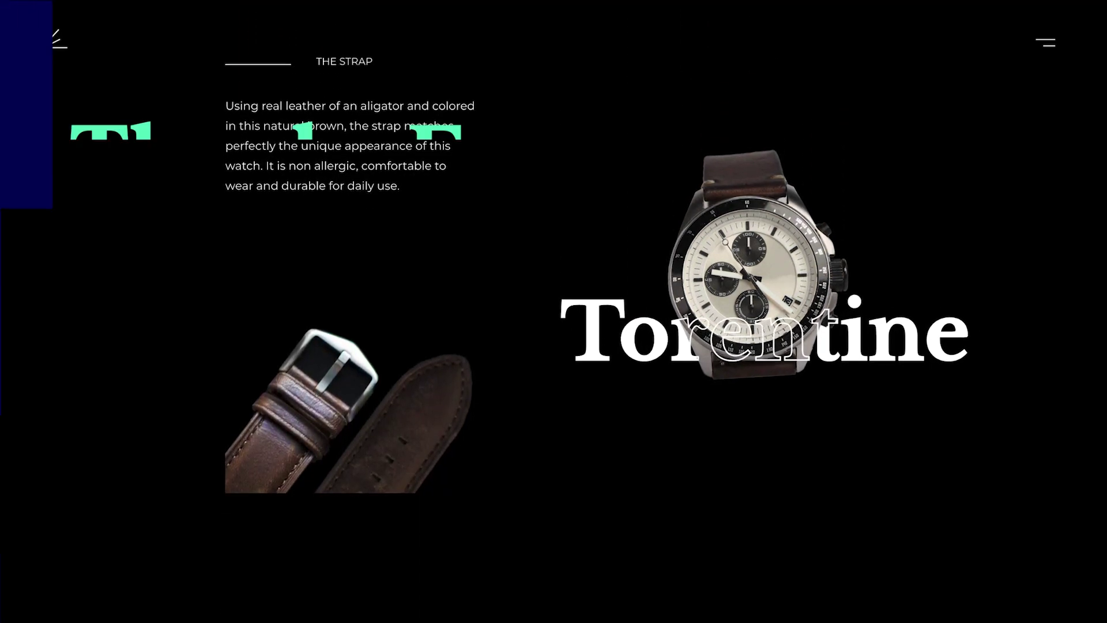